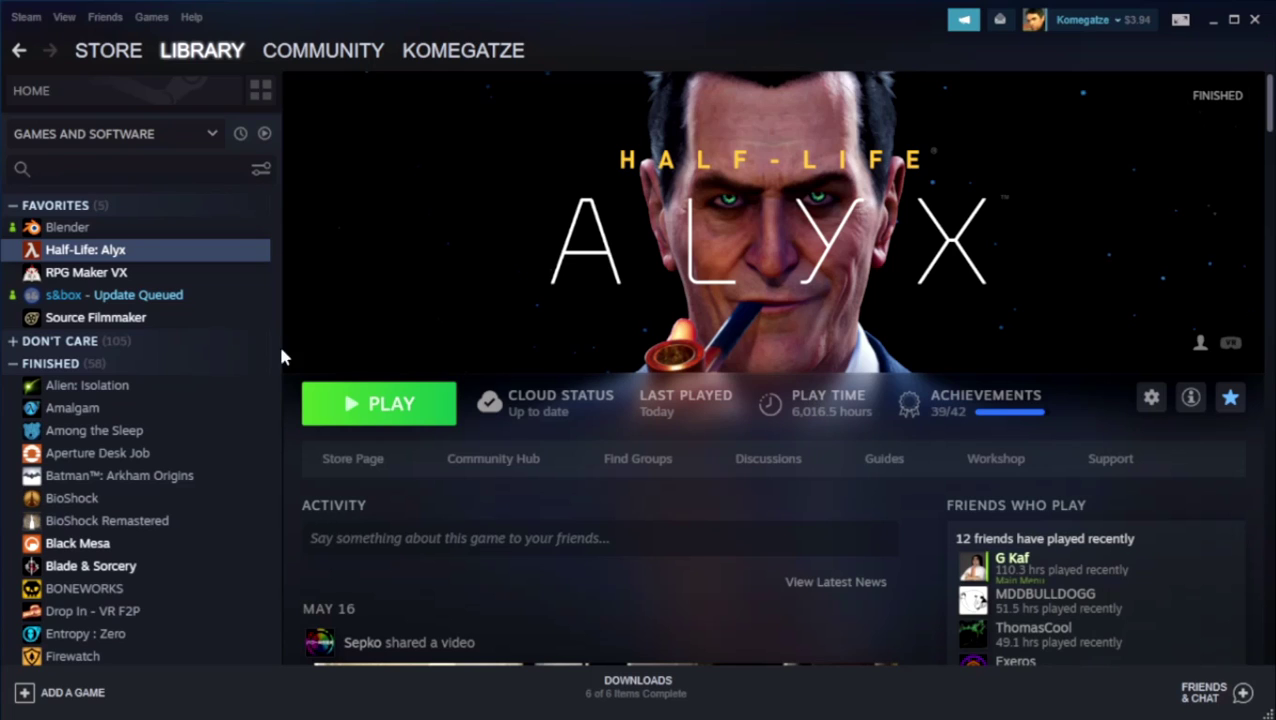
Check in the DLC properties of Half-Life: Alyx whether the Workshop Tools are installed, and close the properties.
right_click(98, 251)
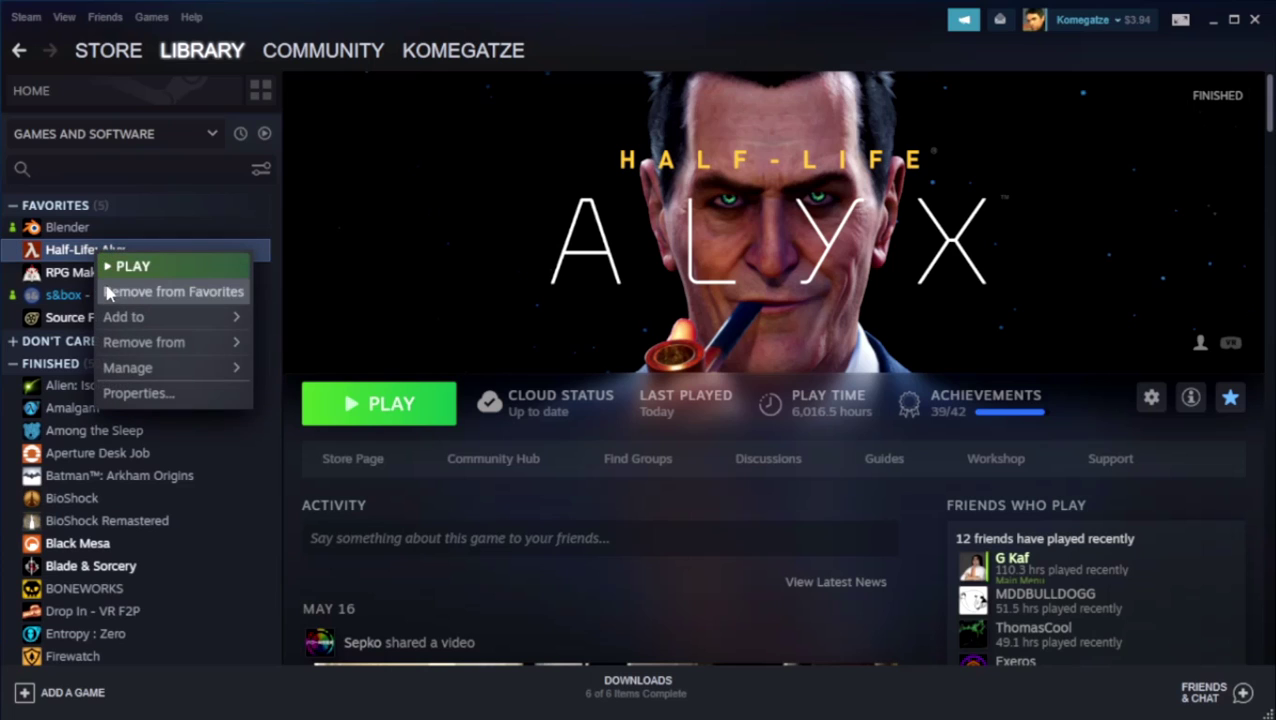
click(387, 275)
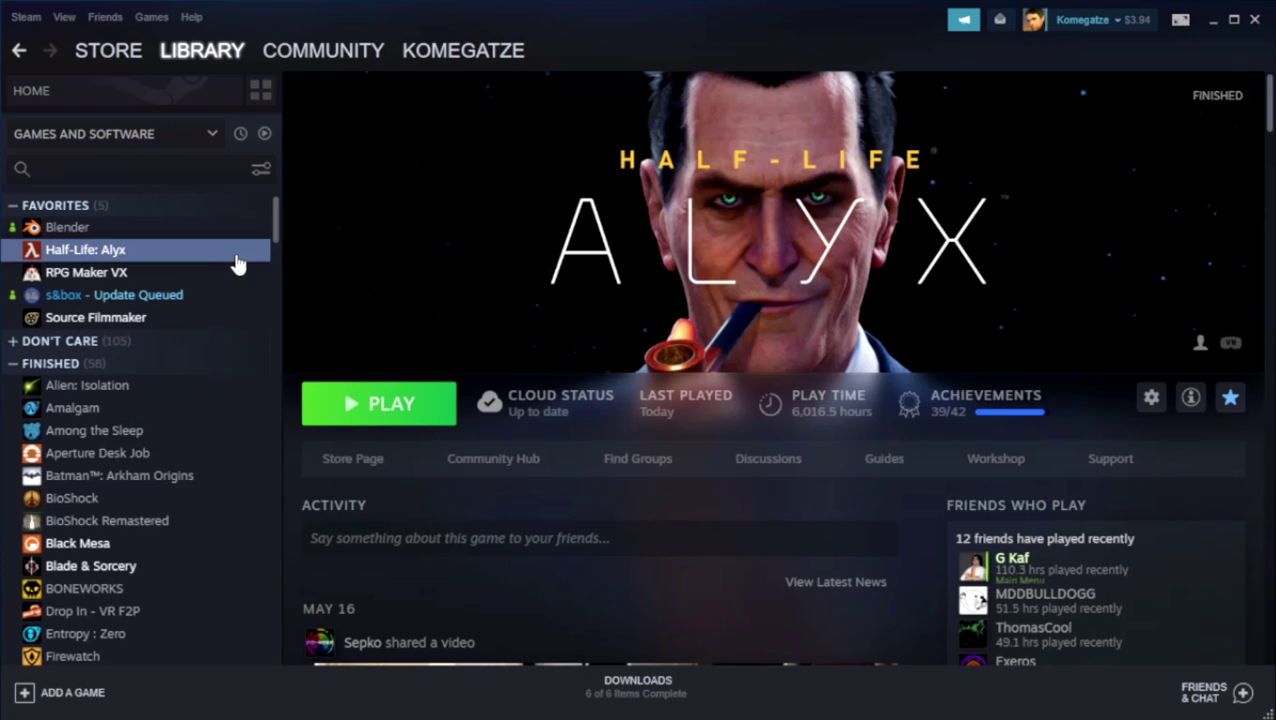
right_click(178, 256)
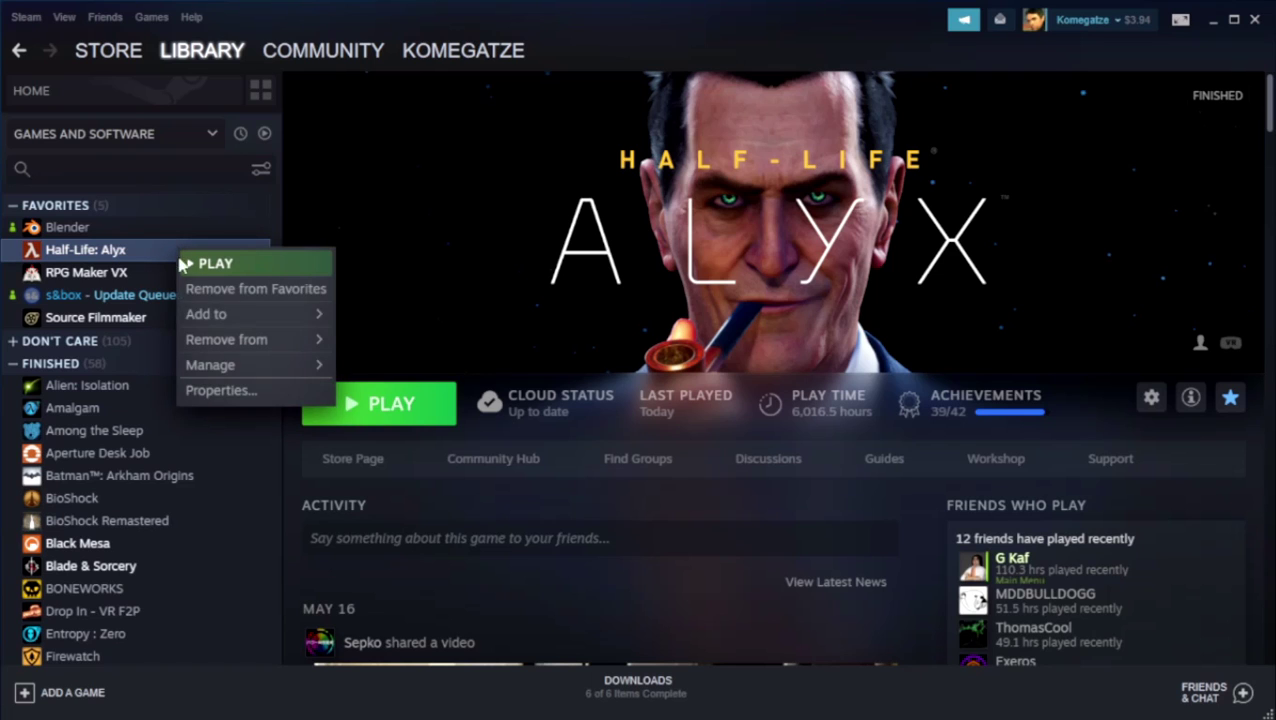
click(238, 391)
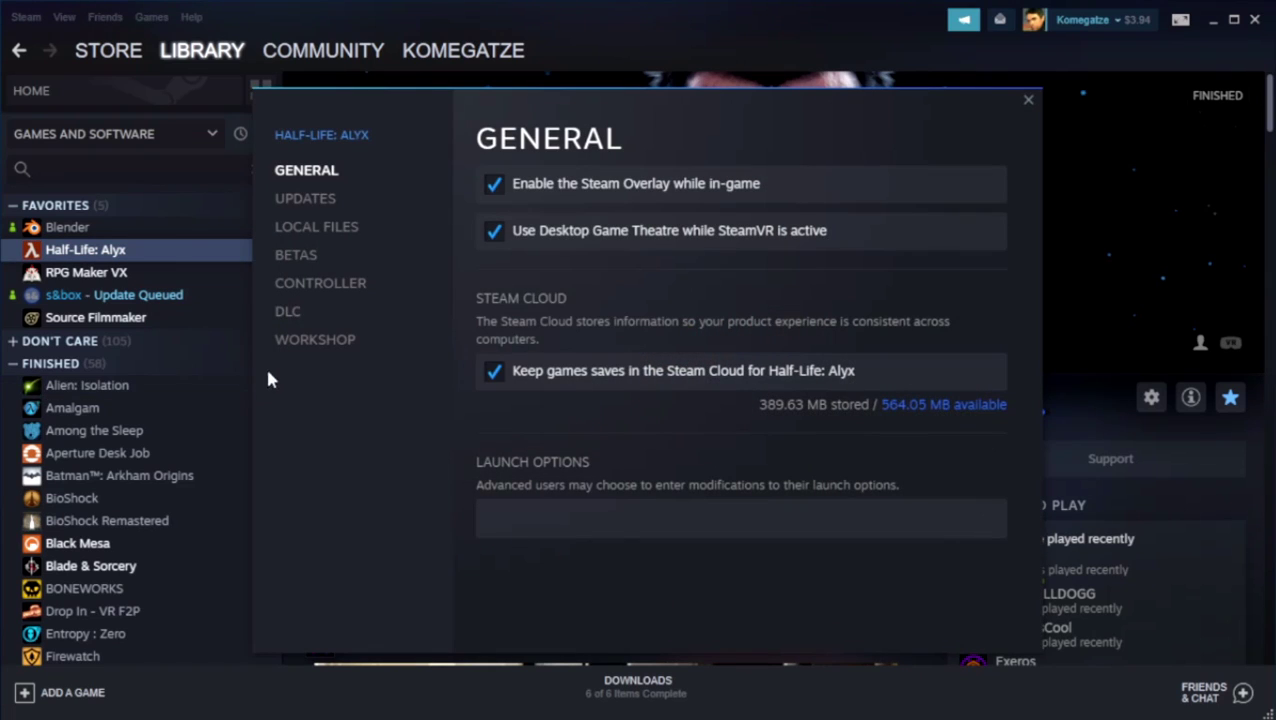
click(300, 315)
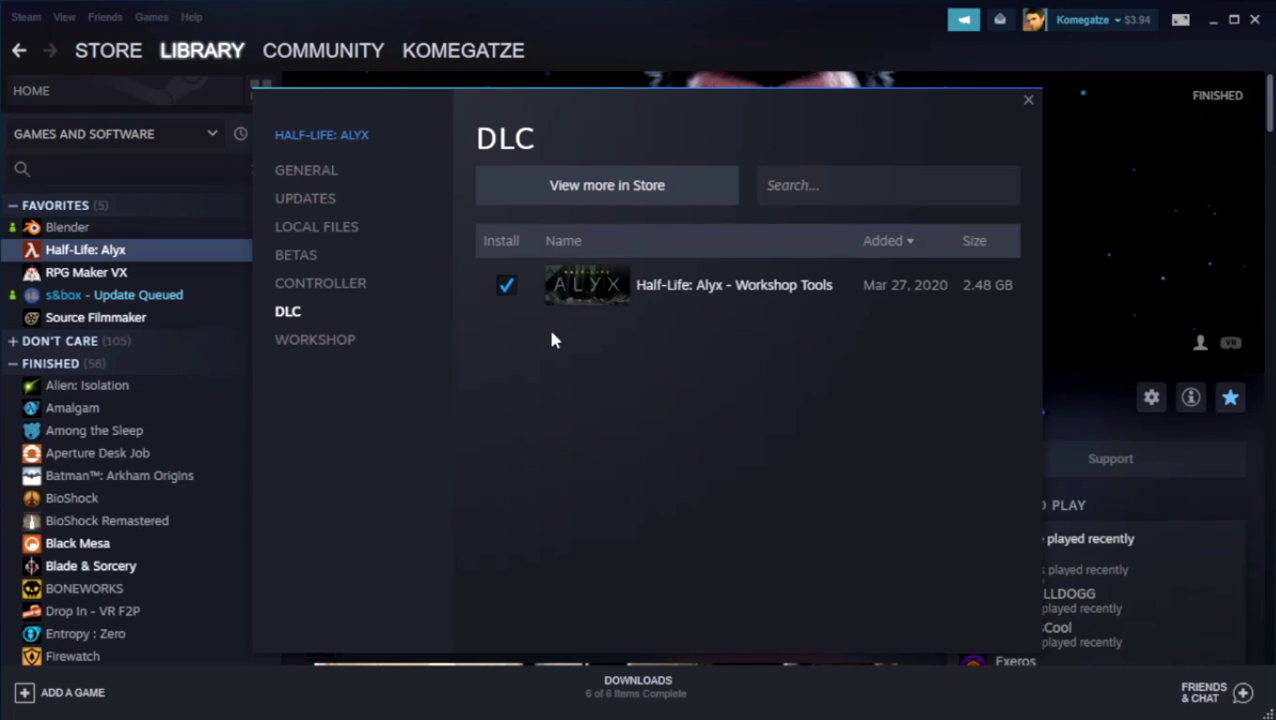
drag(994, 162, 1004, 172)
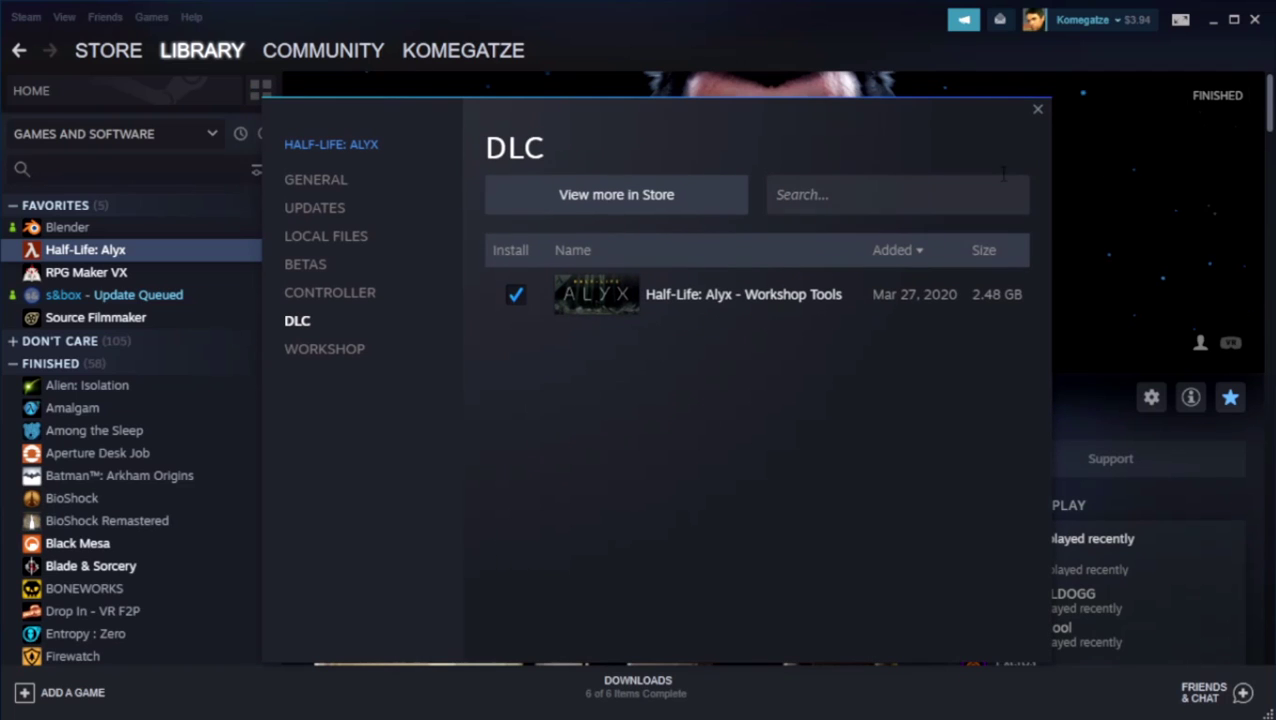
click(1038, 108)
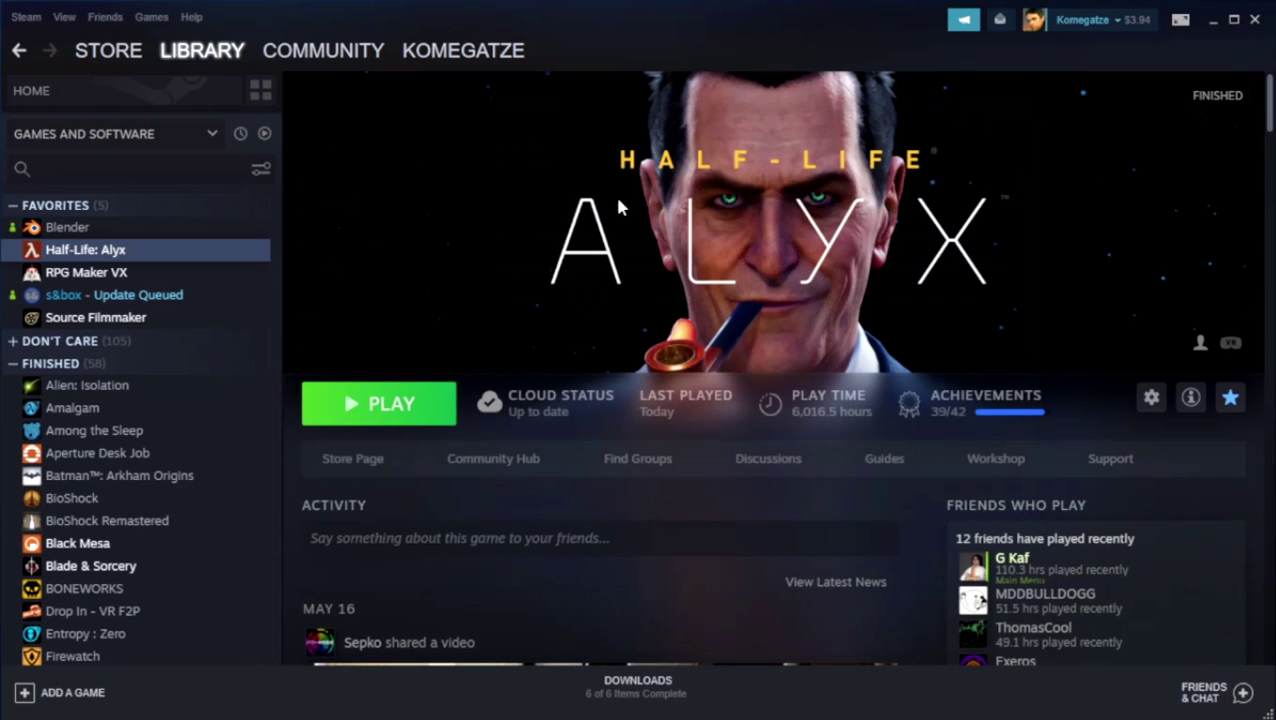
Launch Half-Life: Alyx with the Workshop Tools option instead of Steam VR mode.
click(378, 410)
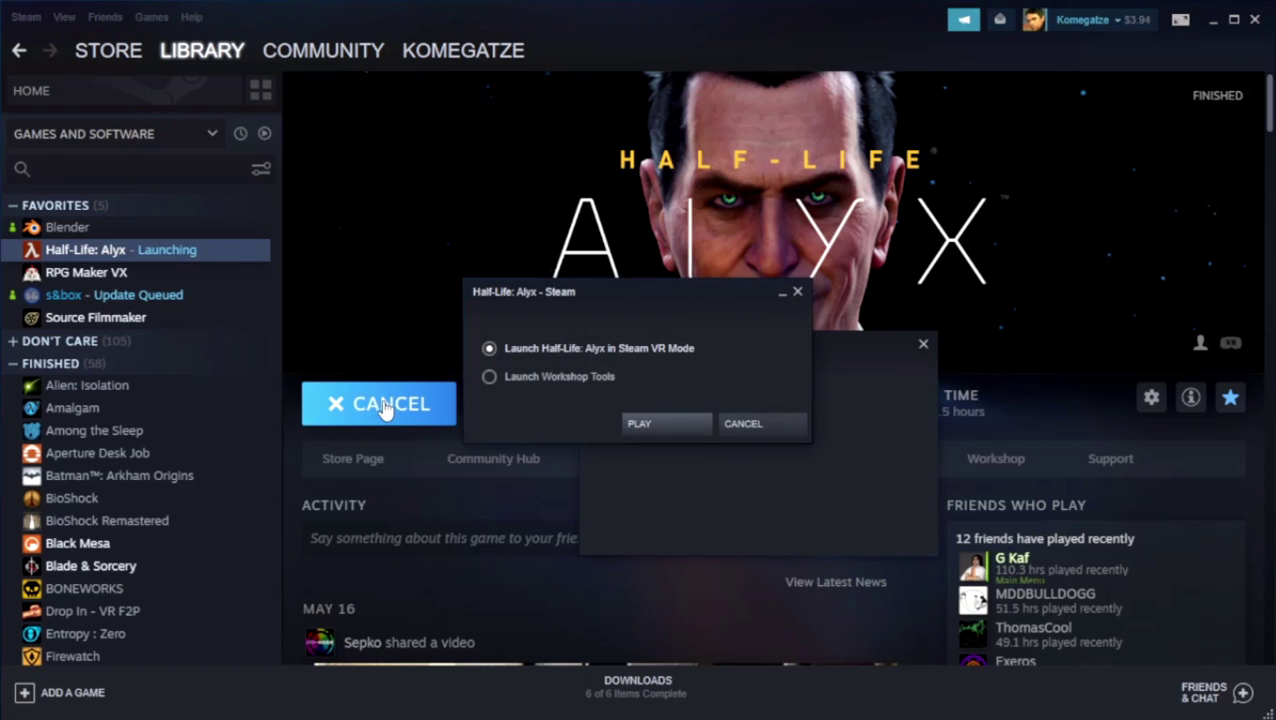
click(573, 380)
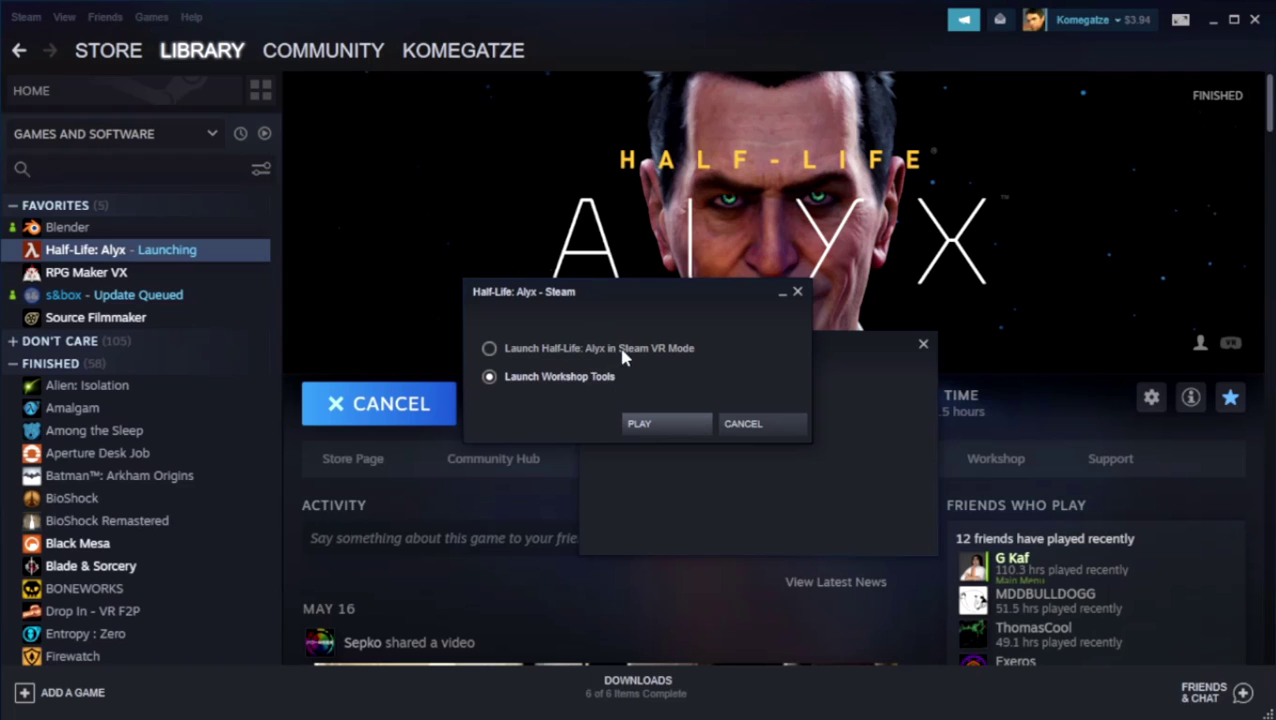
click(640, 424)
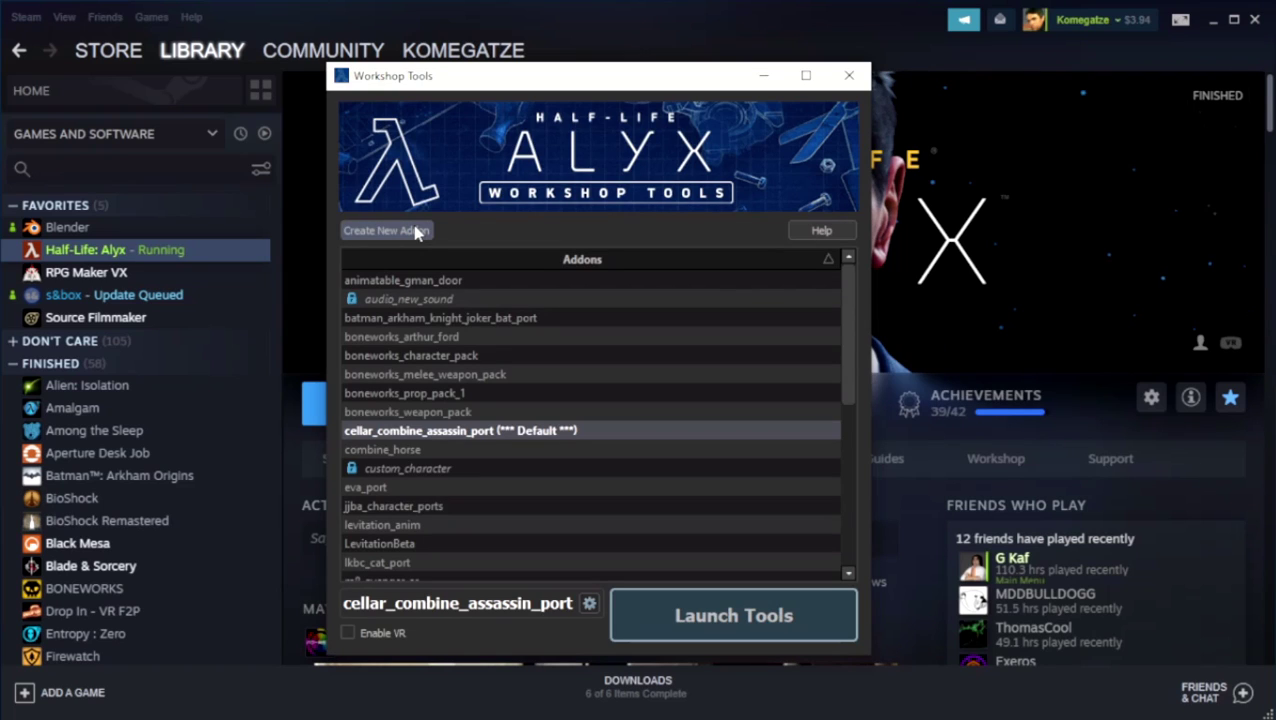
Create a new addon named "tutorial" and launch the tools for it.
click(416, 231)
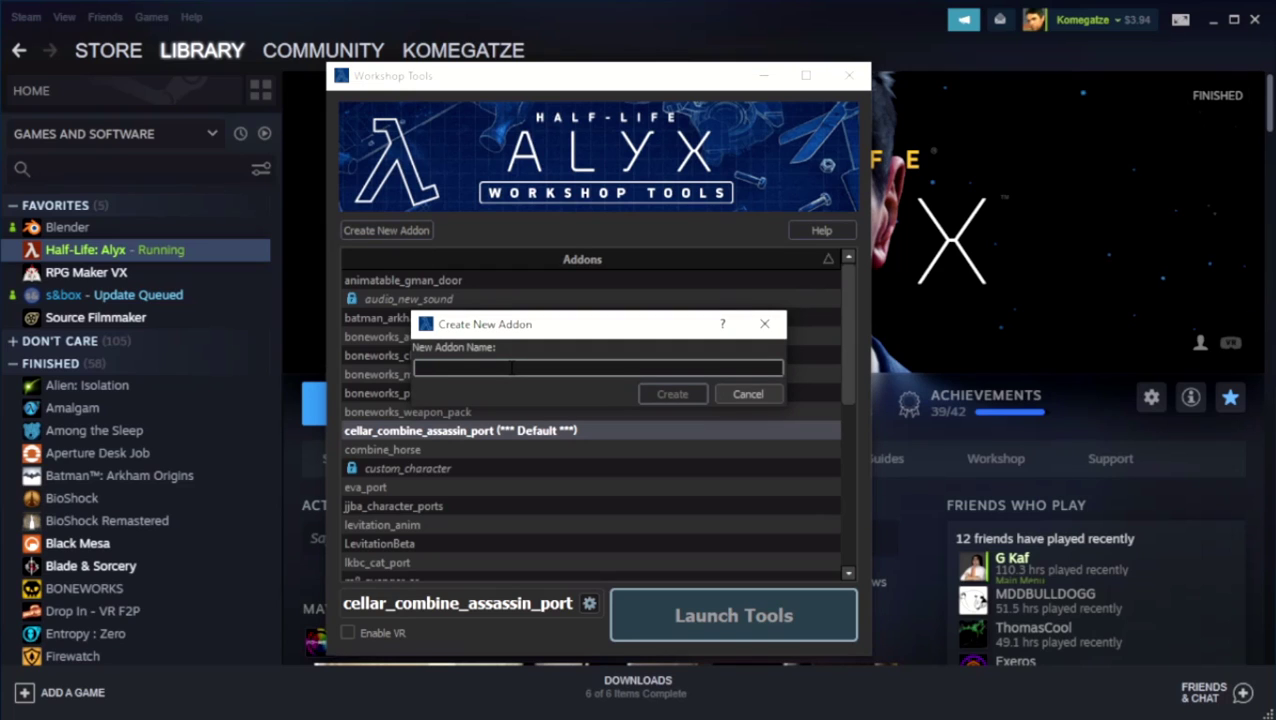
text(tutorial)
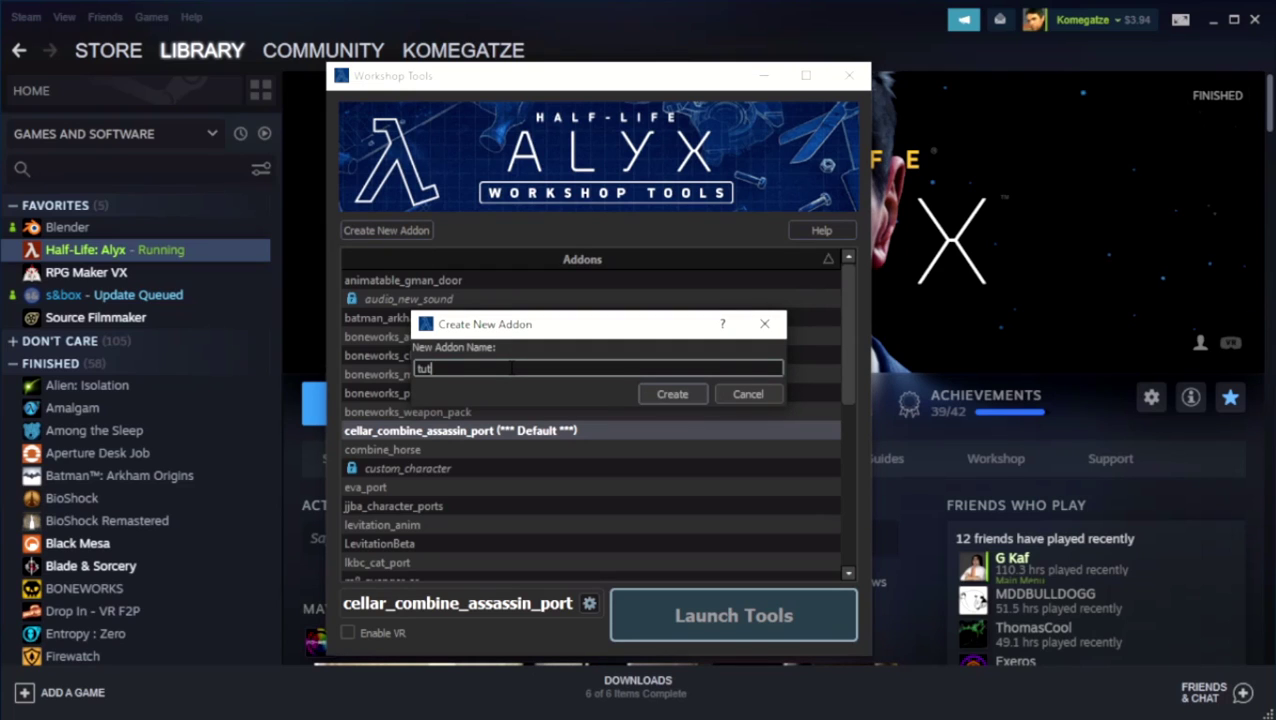
click(652, 397)
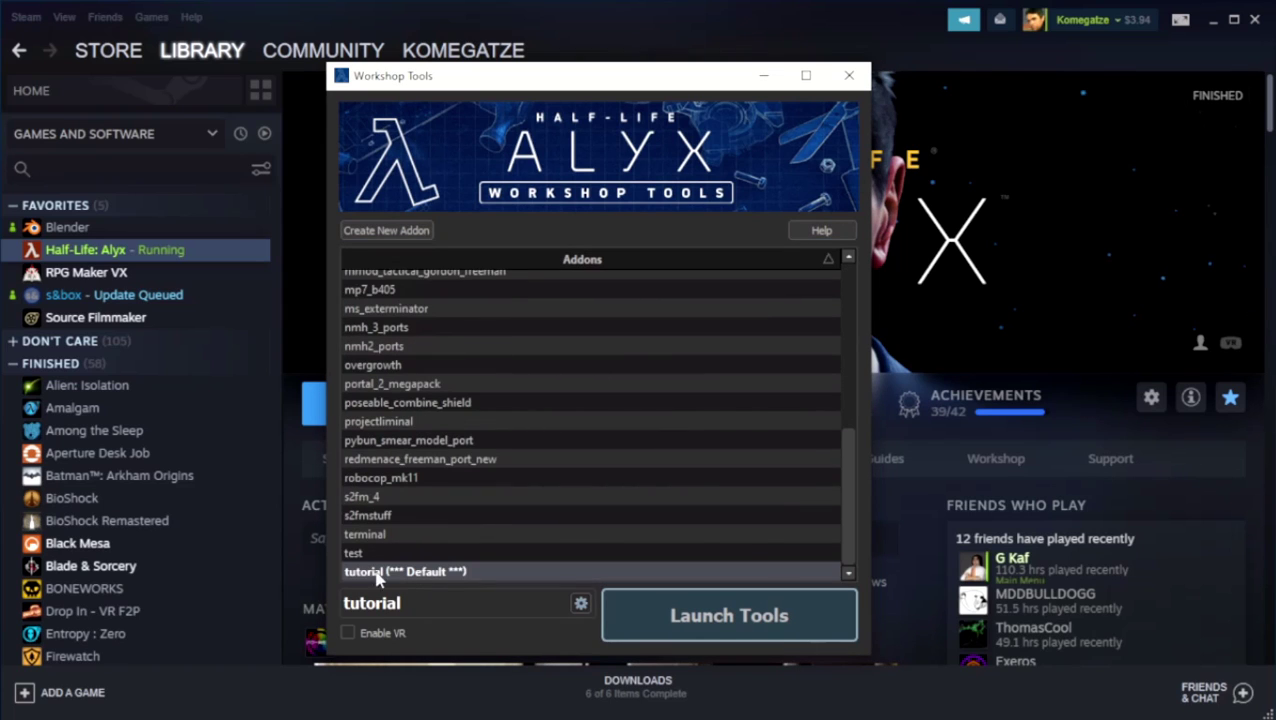
click(706, 618)
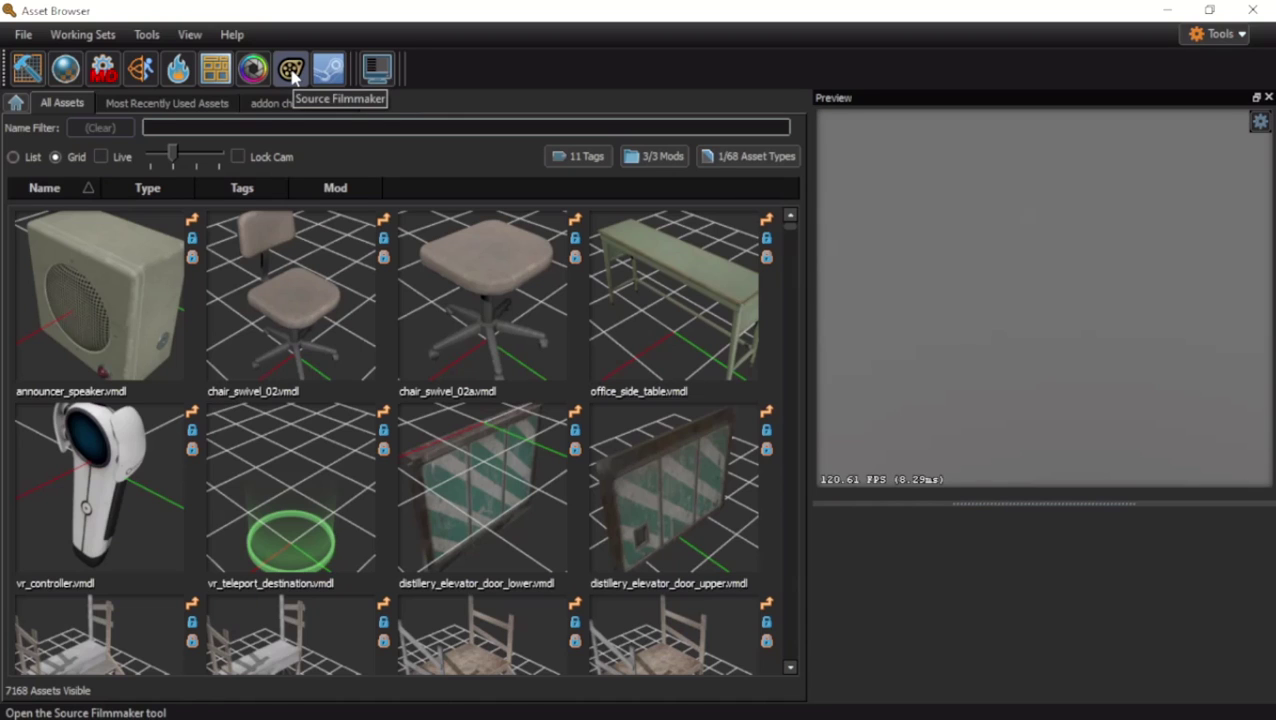
Open the Source Filmmaker tool and create a new session named "basic setup" with a framerate of 24.
click(1222, 38)
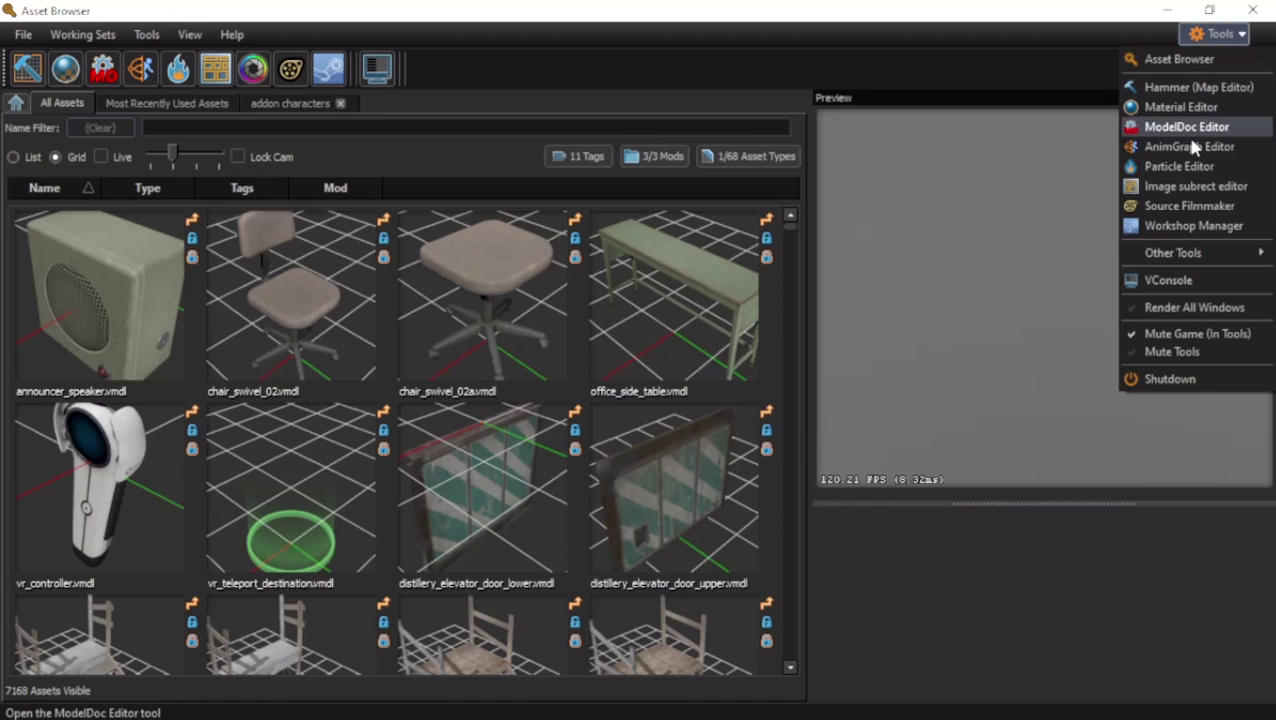
click(1186, 206)
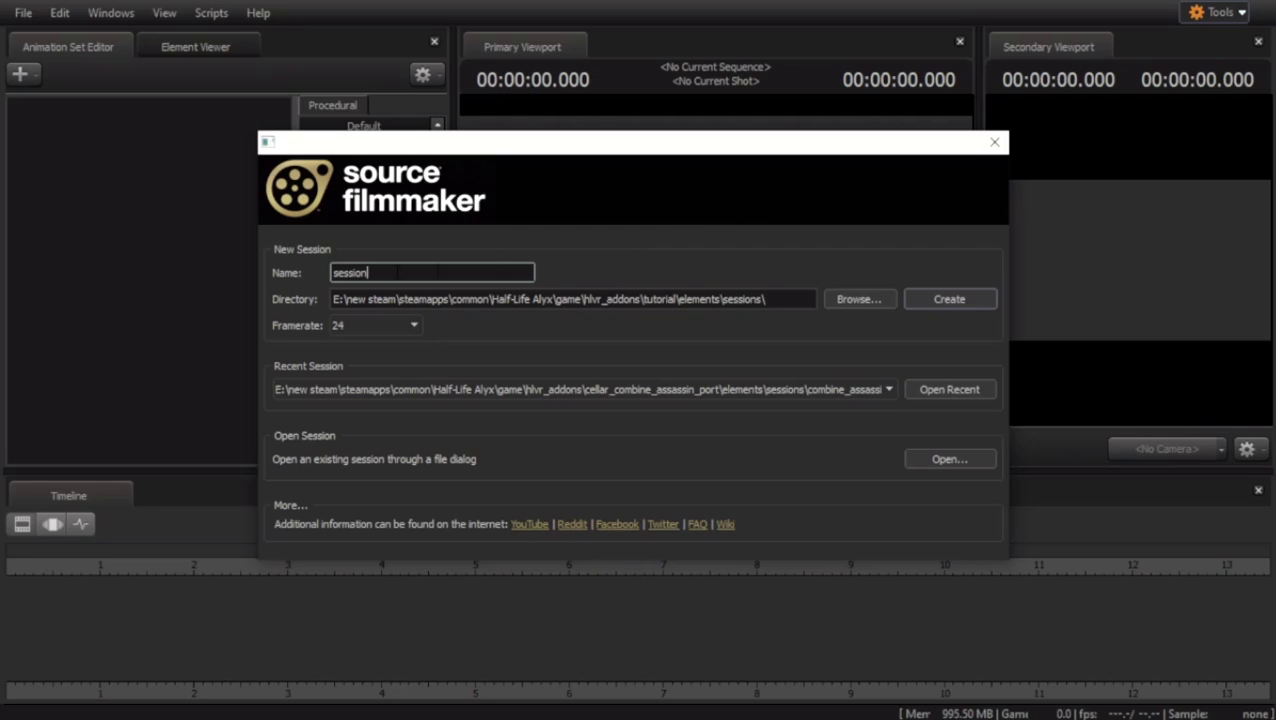
drag(390, 272, 264, 273)
text(basic stetup)
click(391, 330)
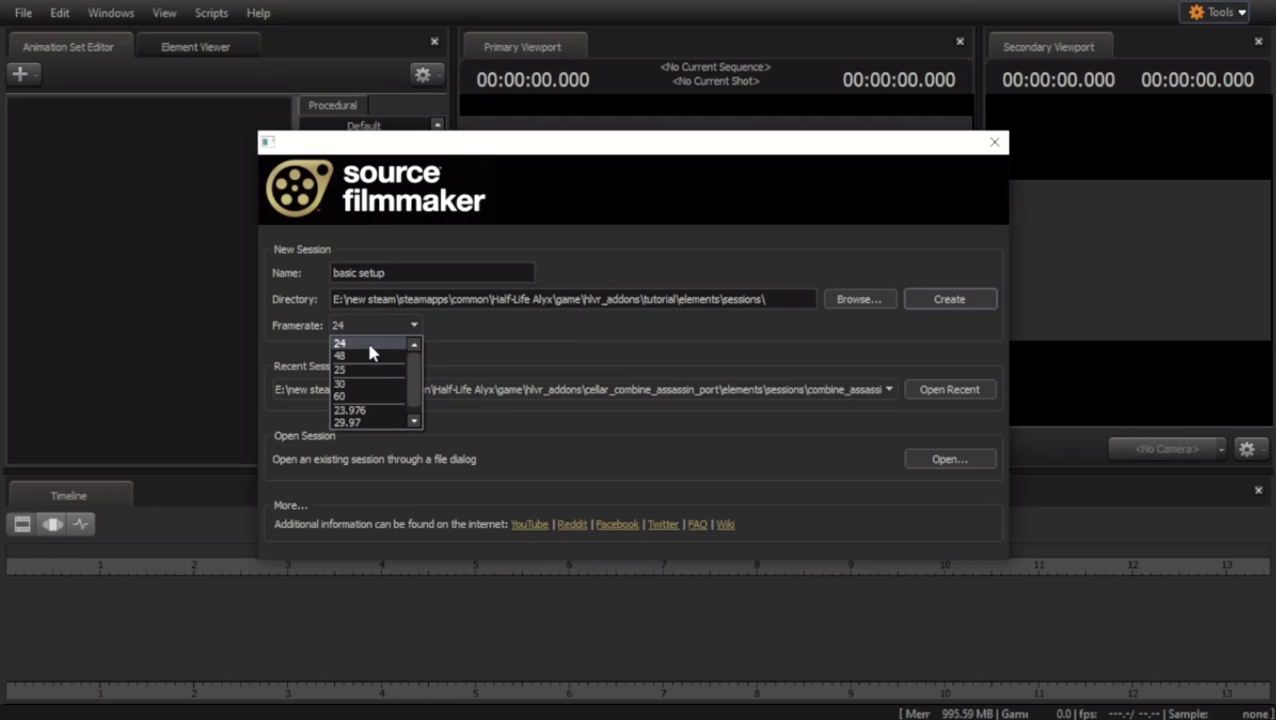
click(369, 344)
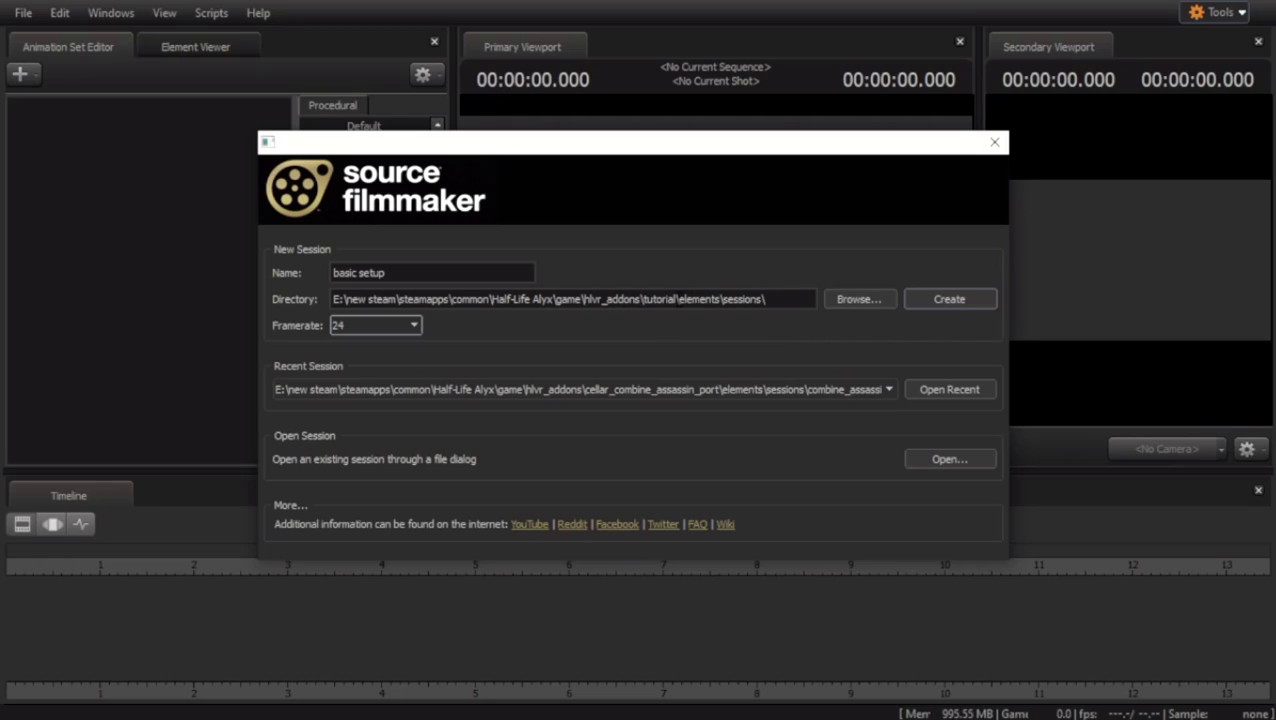
click(950, 300)
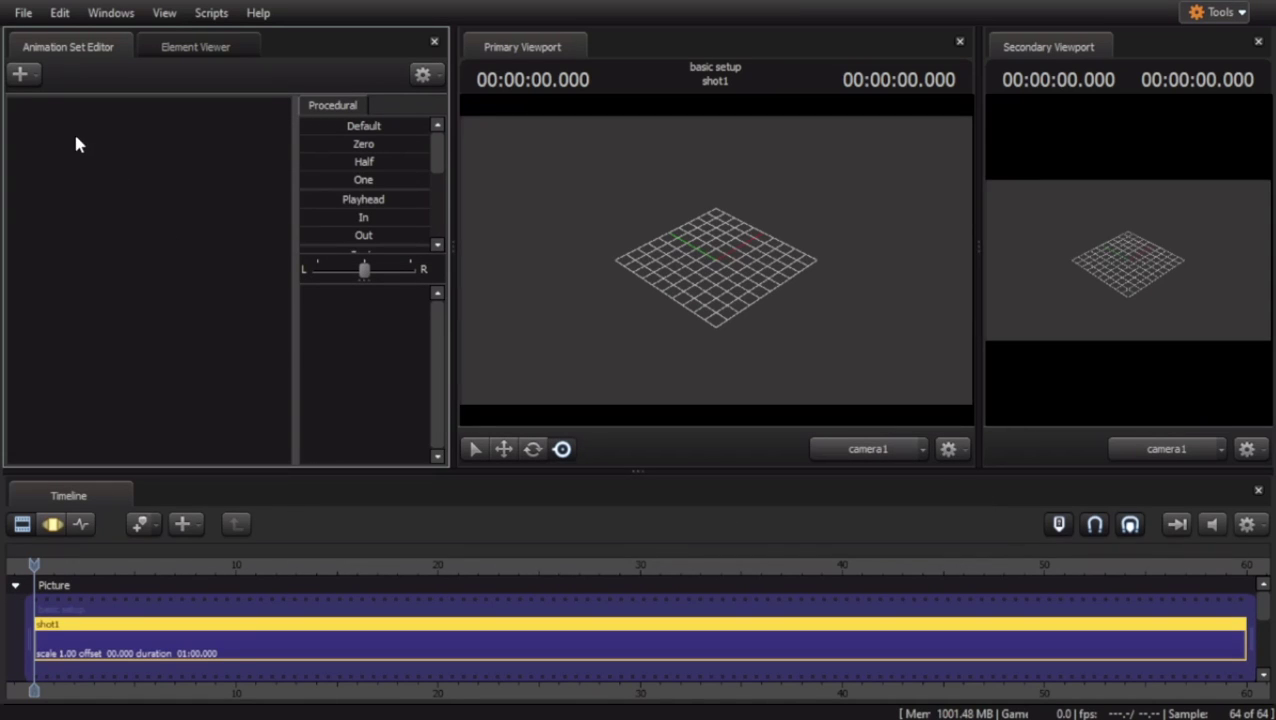
Create an animation set for a new camera and show that camera's view in the primary viewport.
click(22, 74)
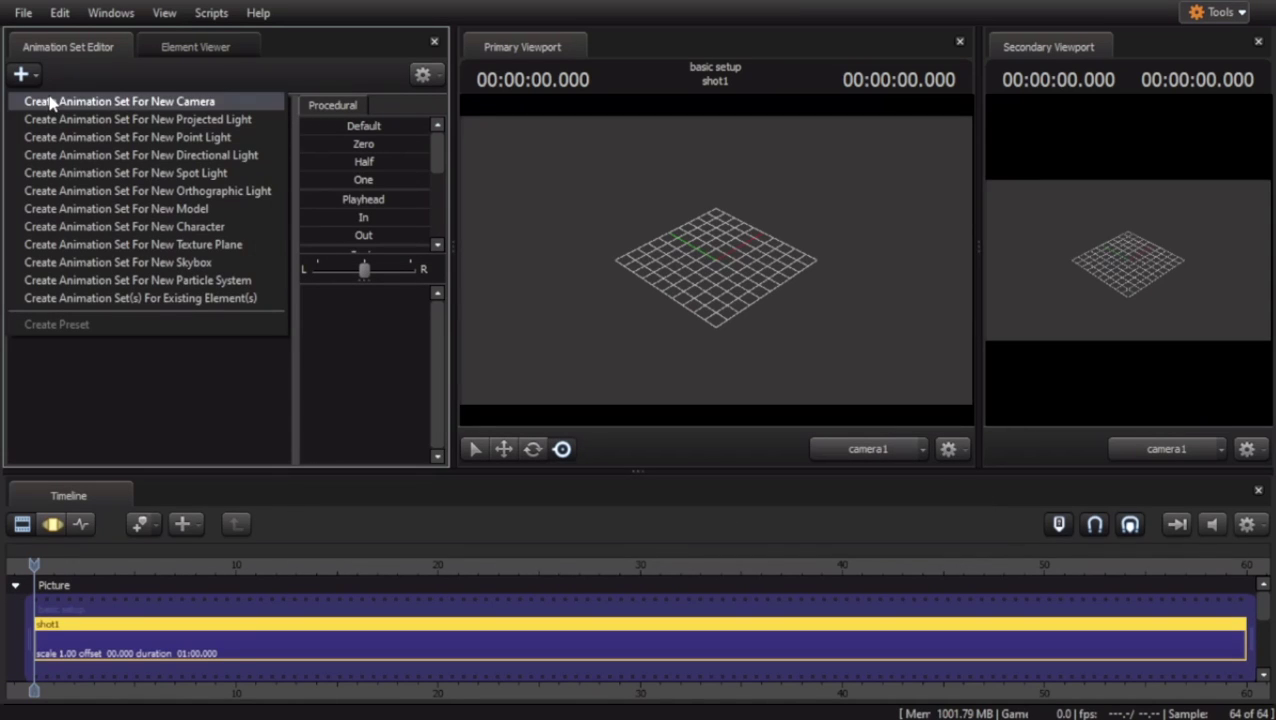
click(24, 77)
click(24, 77)
click(50, 110)
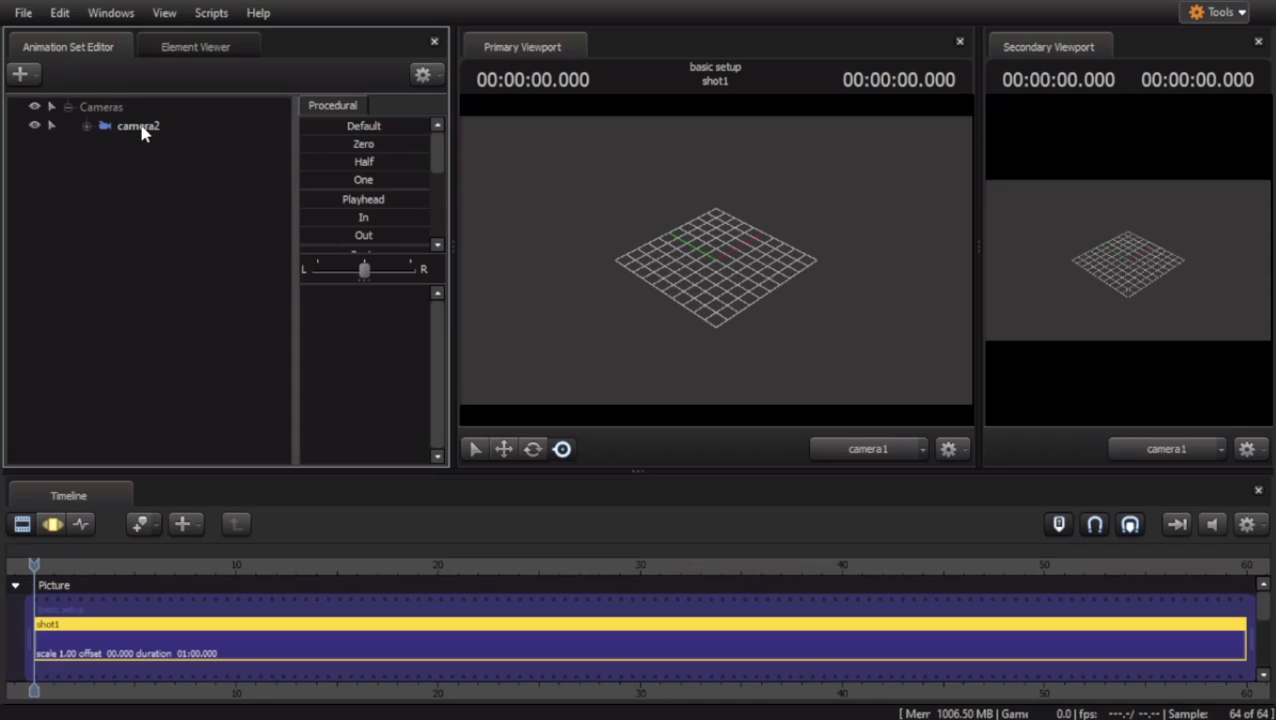
drag(138, 133, 763, 270)
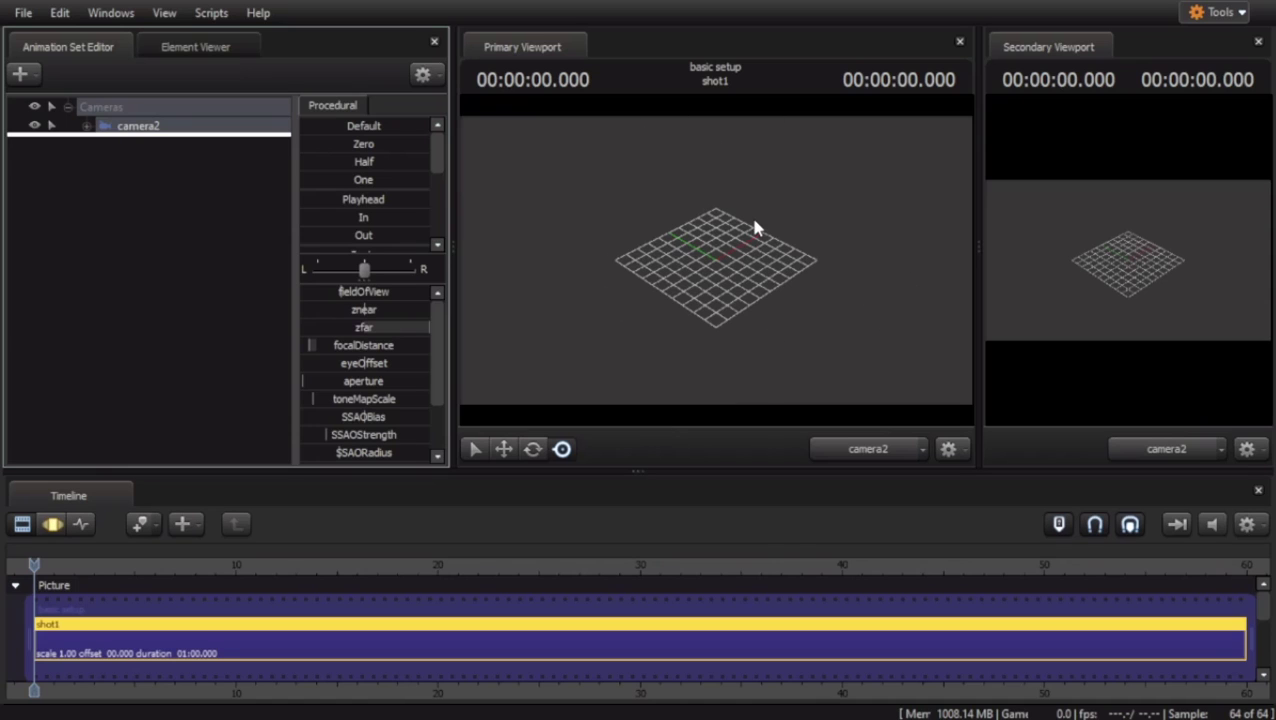
Reposition the new camera in the Motion Editor for a closer, lower view of the grid, and return to the Clip Editor.
click(52, 525)
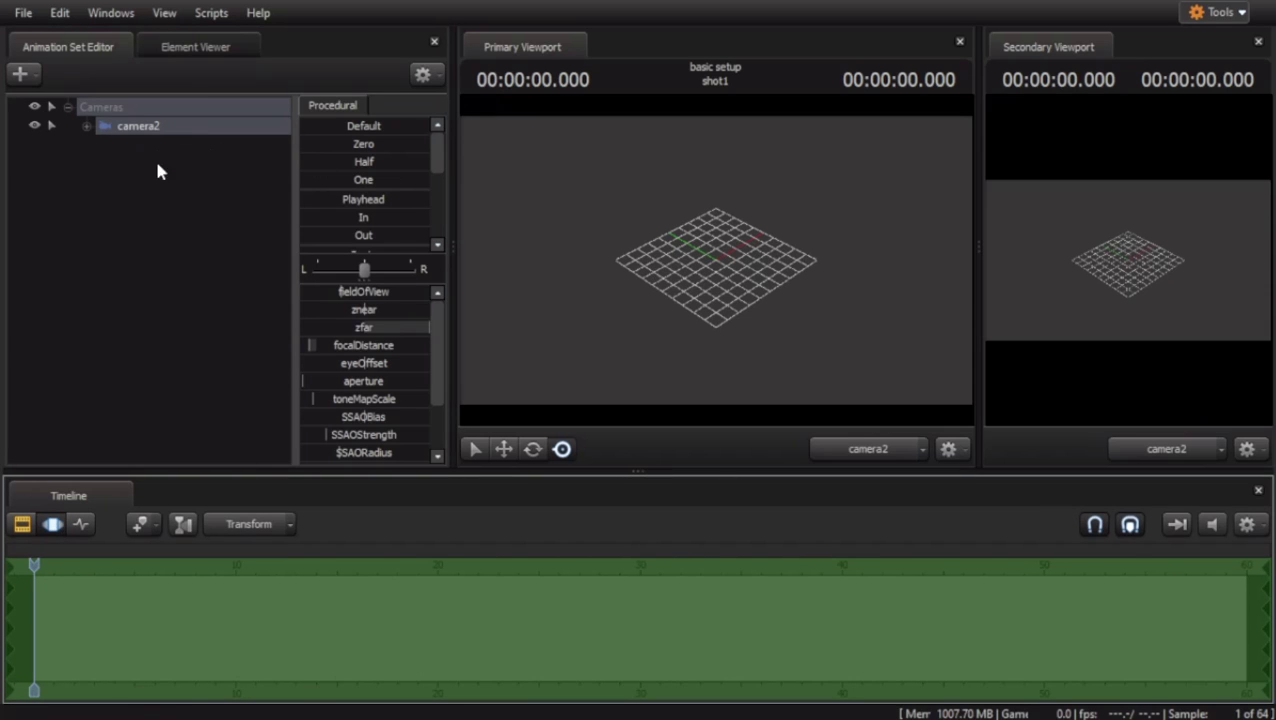
drag(797, 268, 815, 298)
drag(755, 252, 685, 275)
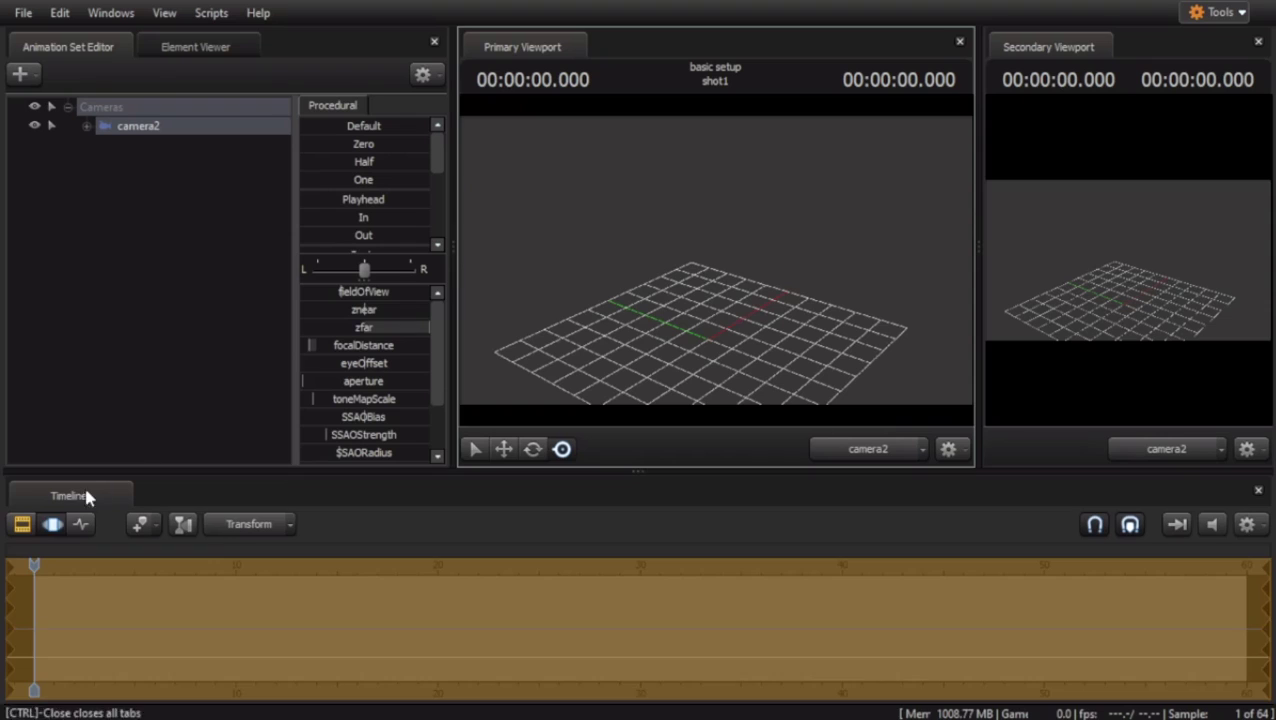
click(21, 526)
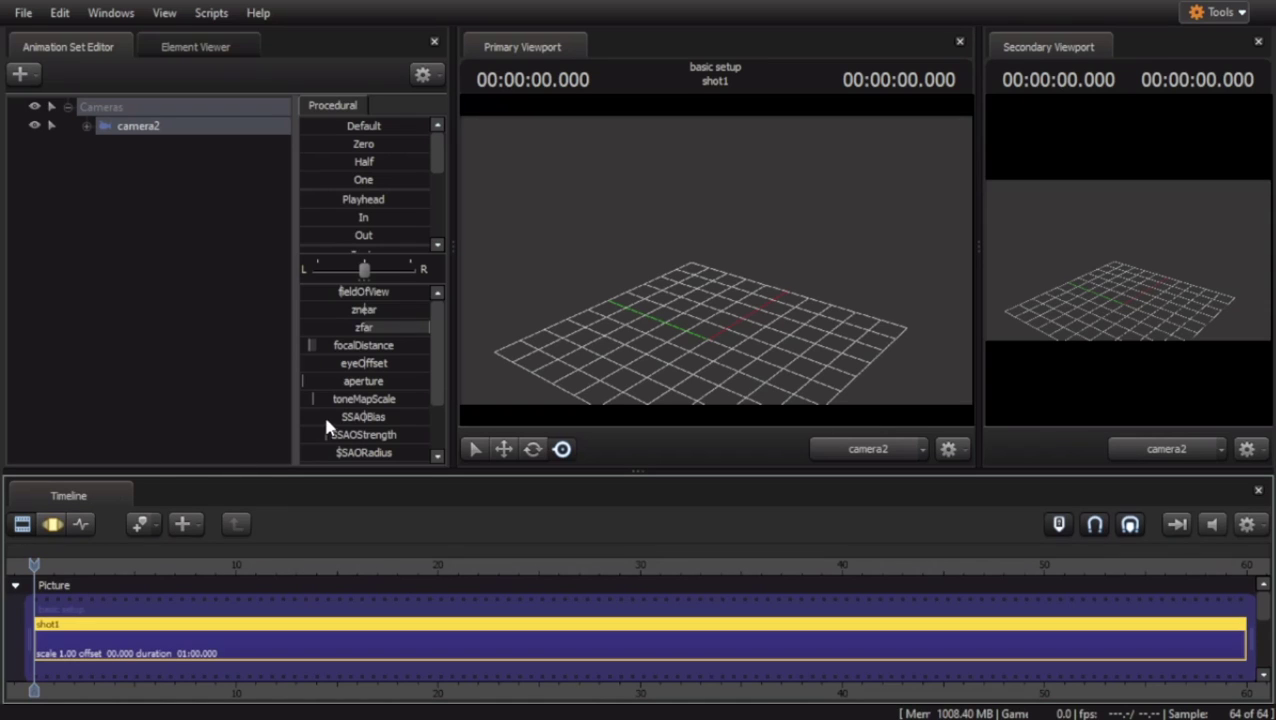
Set the session map to one of the Half-Life: Alyx maps from the map browser.
right_click(678, 234)
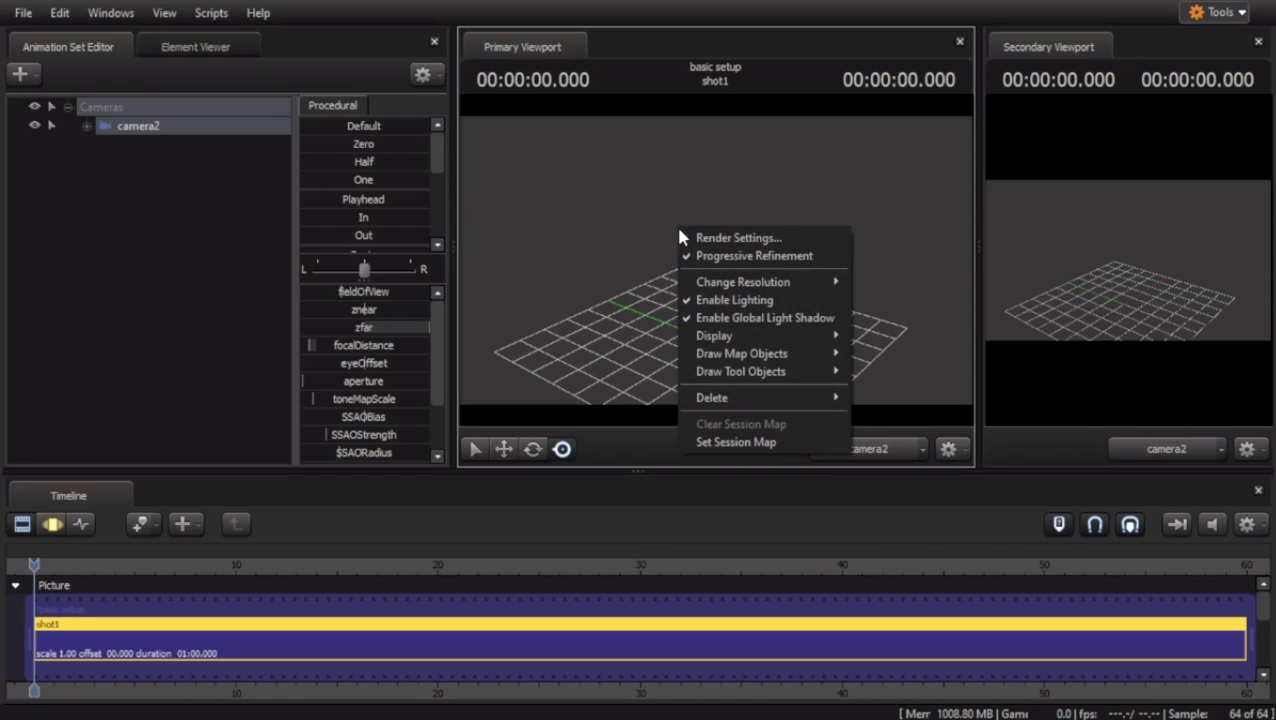
click(731, 443)
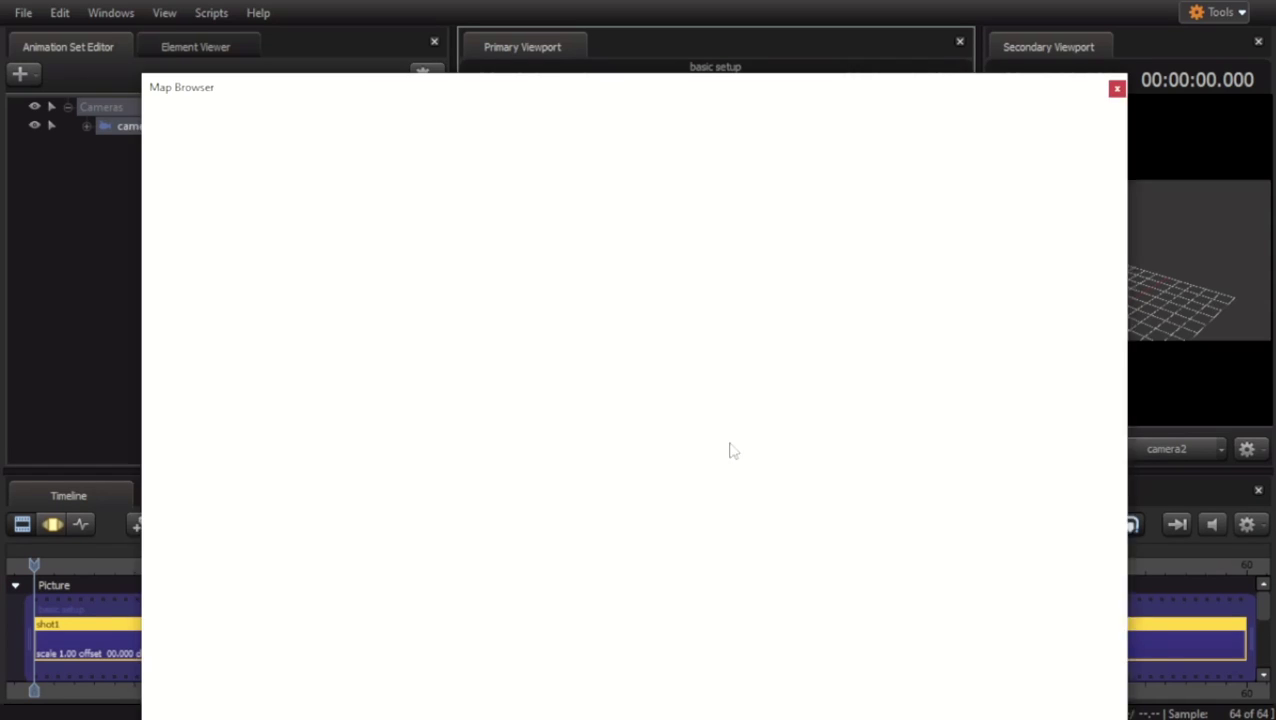
scroll(676, 442, up, 10)
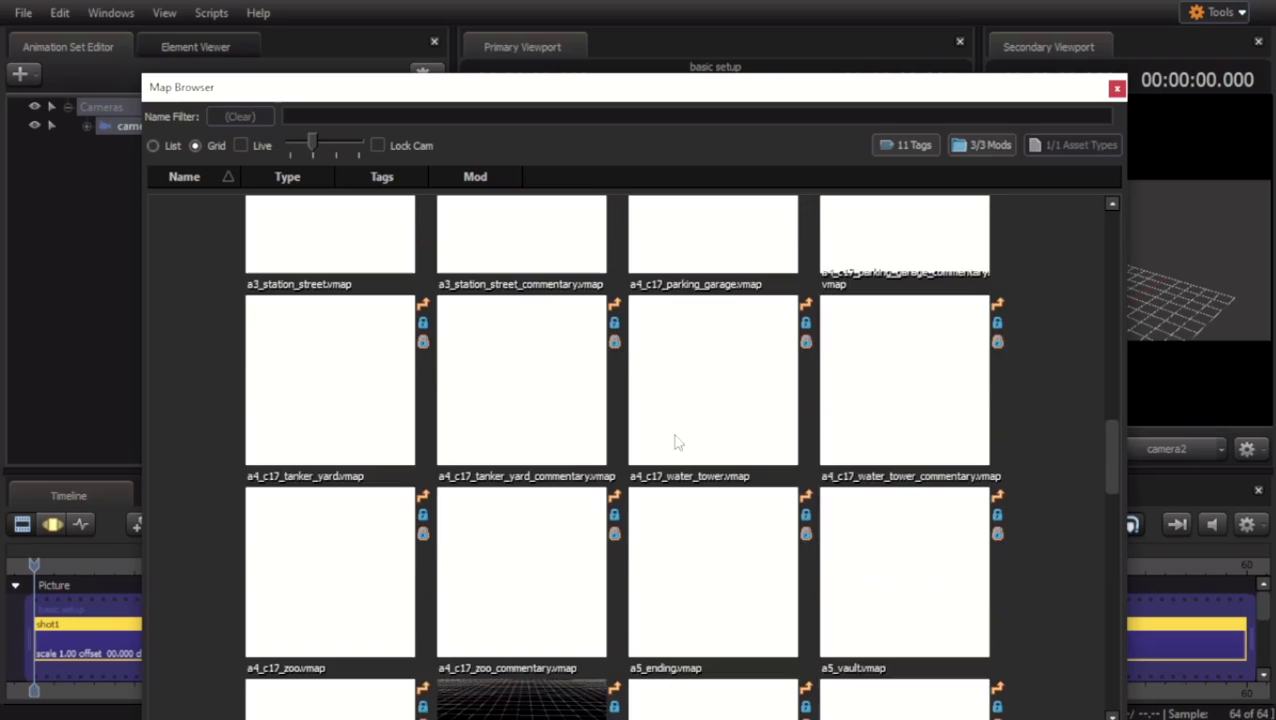
scroll(676, 442, up, 3)
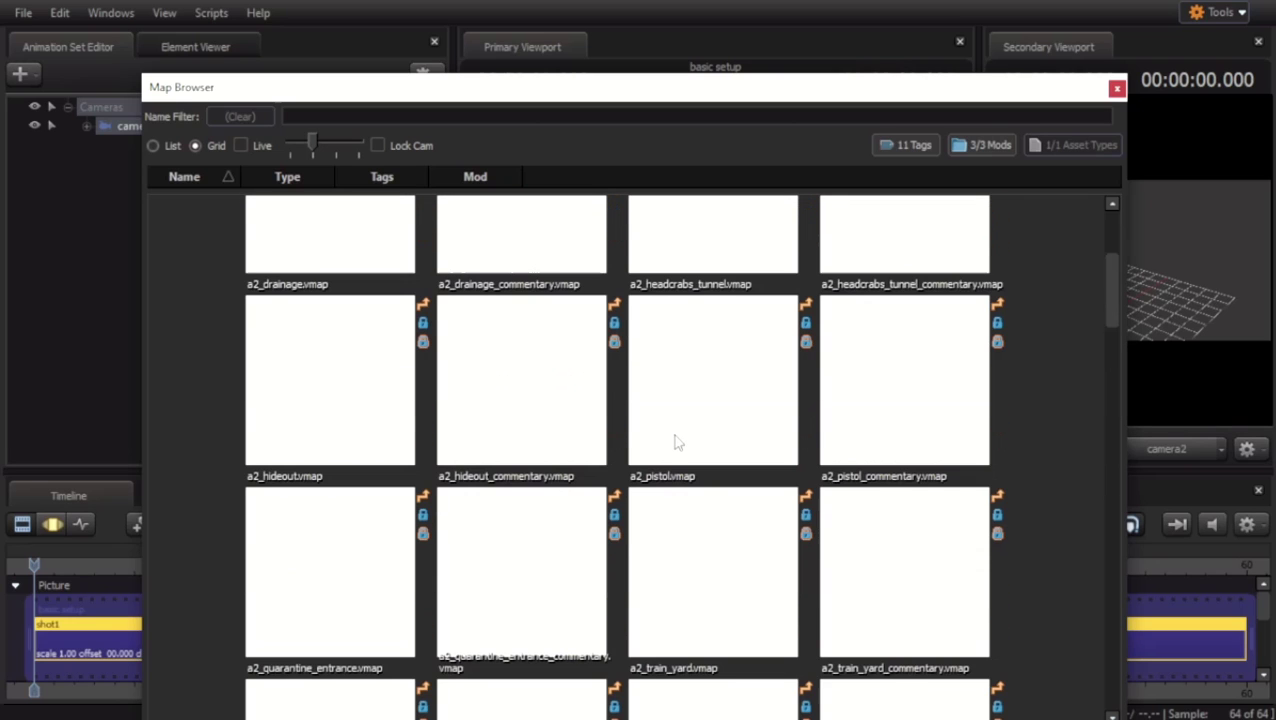
scroll(676, 442, down, 2)
scroll(676, 442, down, 10)
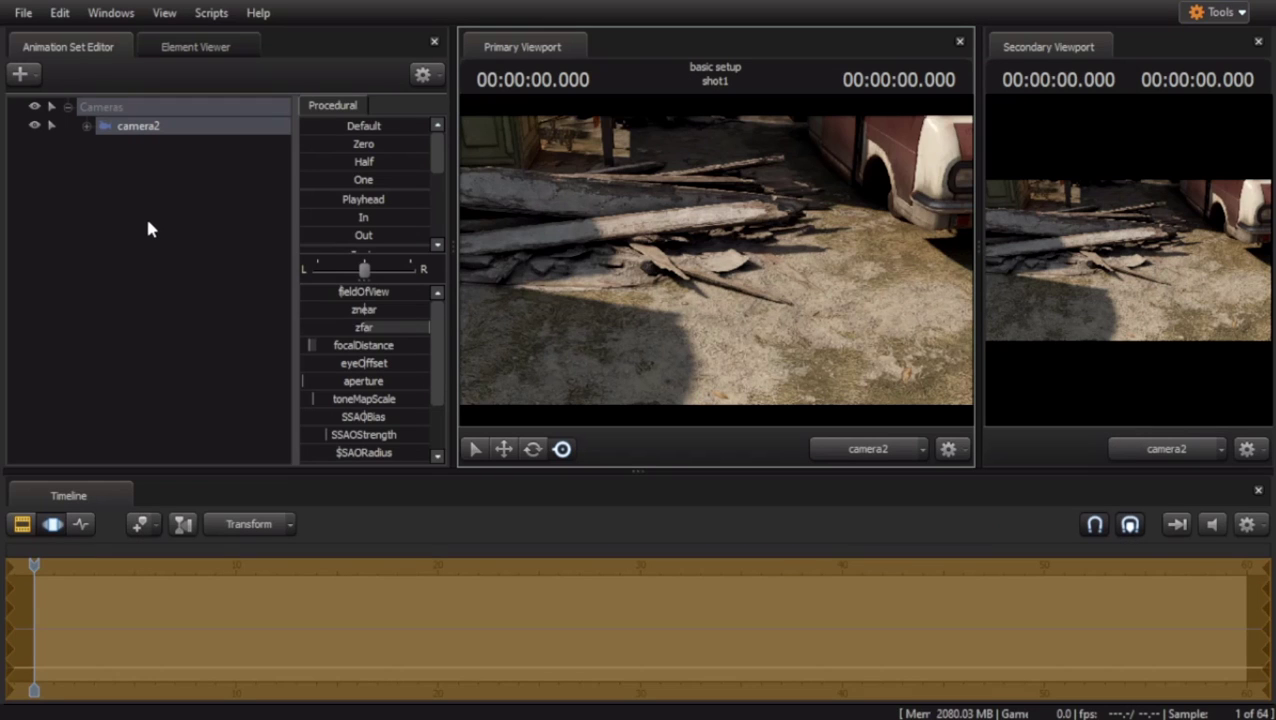
Create an animation set for a new model, filtering the model browser by "gman" and choosing gman.vmdl.
click(131, 186)
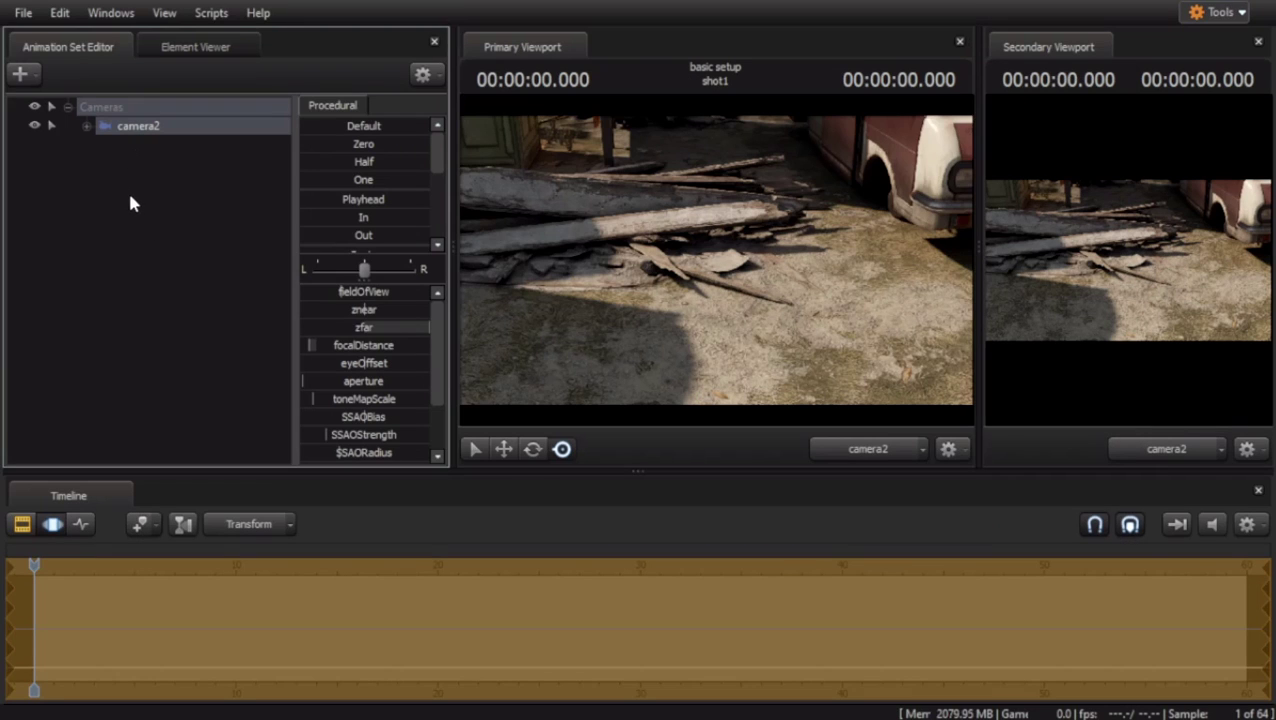
click(36, 74)
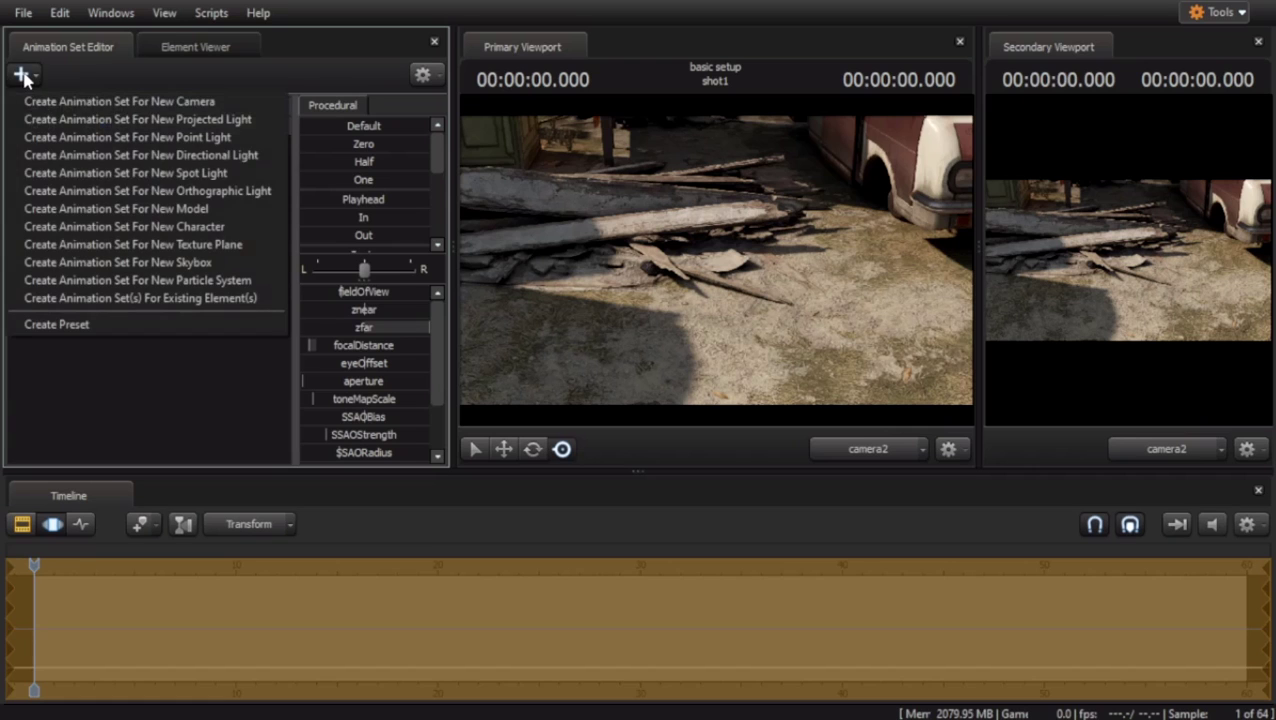
click(92, 210)
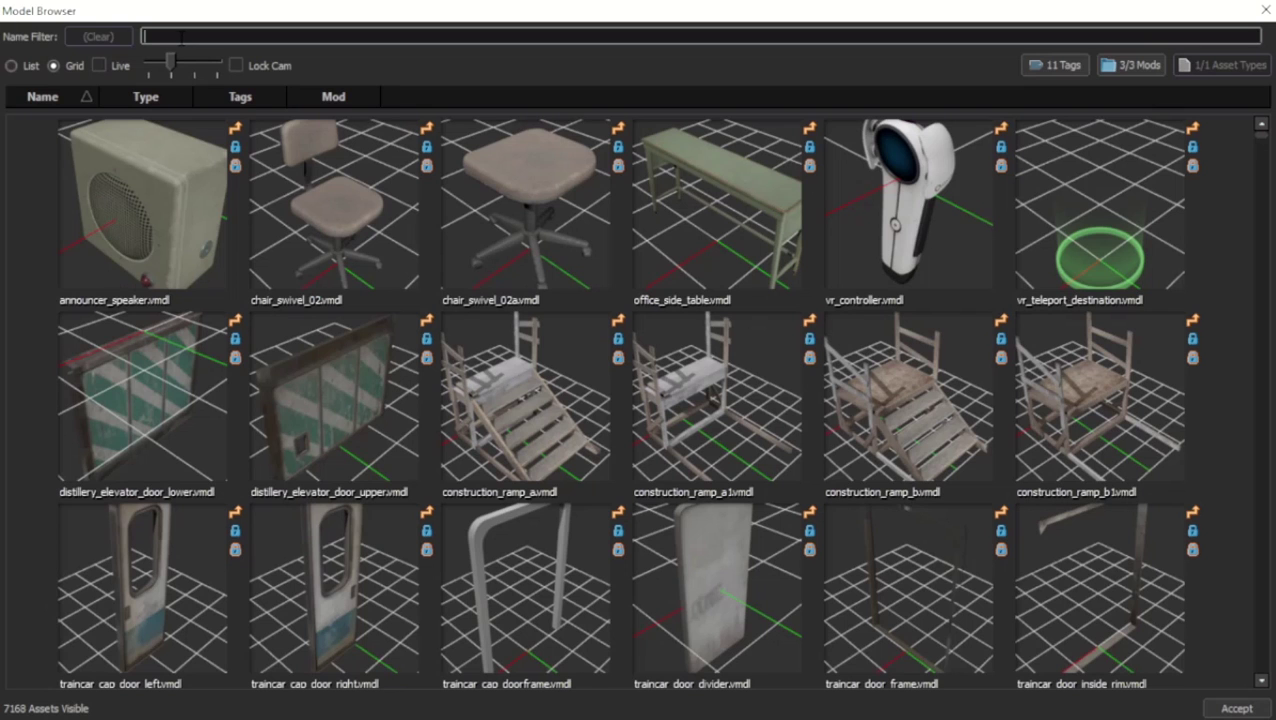
text(gman)
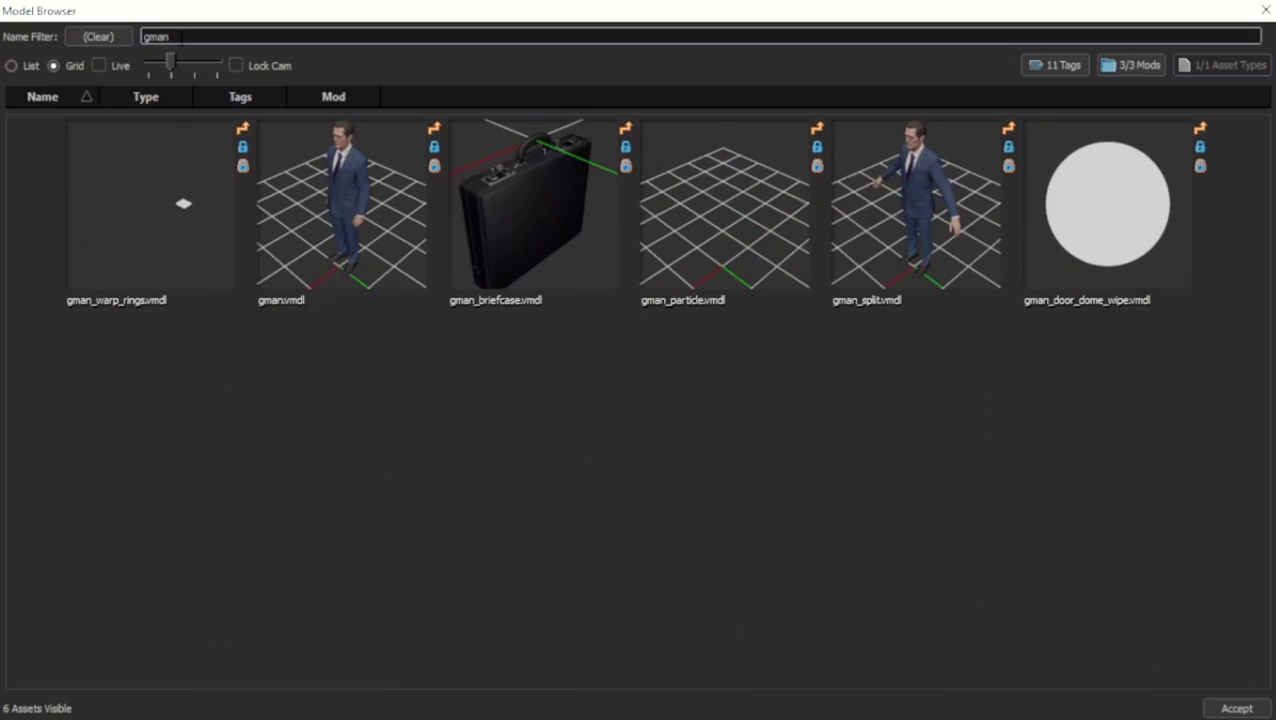
click(378, 208)
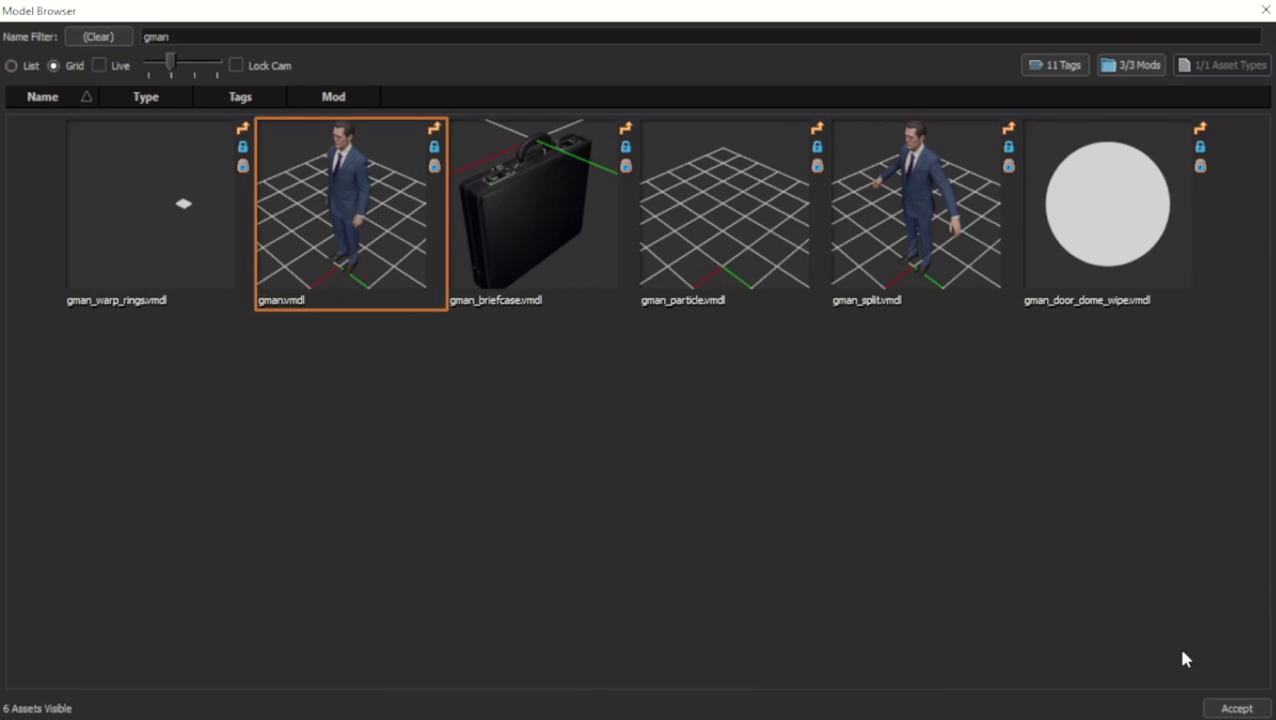
click(1221, 711)
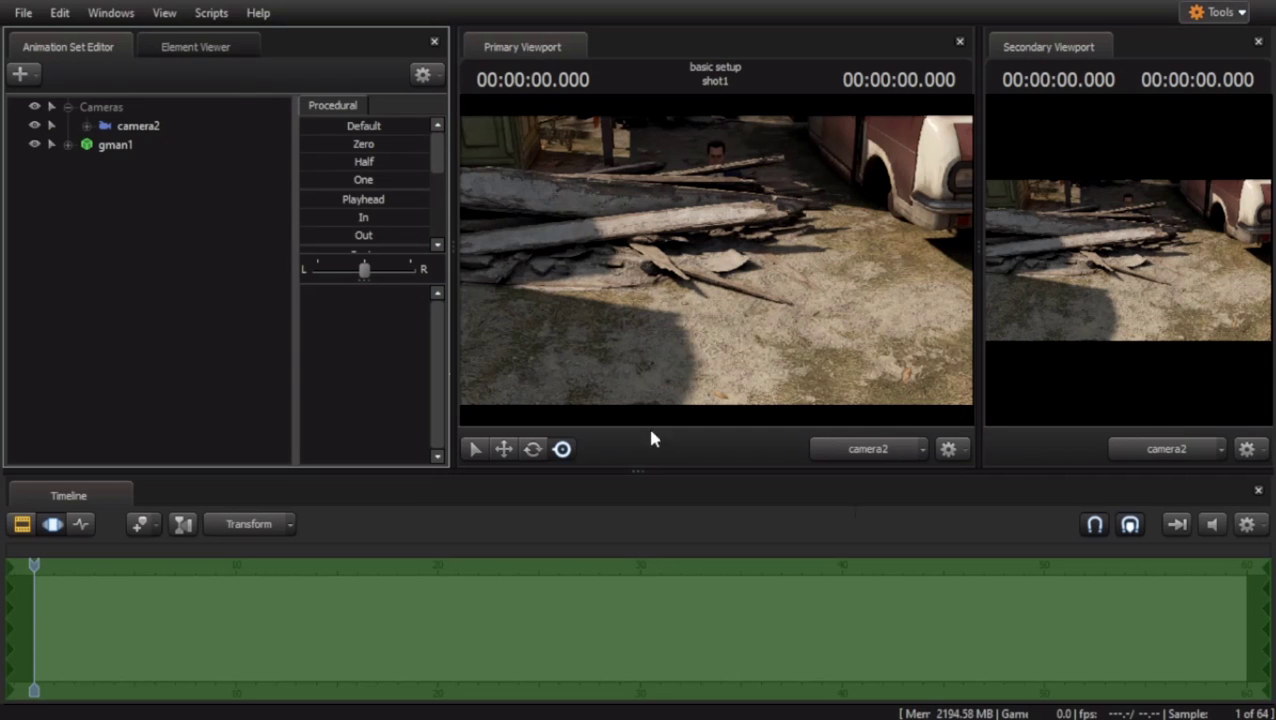
Move gman1 by its rootTransform to the front of the wood pile, and reframe camera2 on him.
click(67, 144)
click(150, 201)
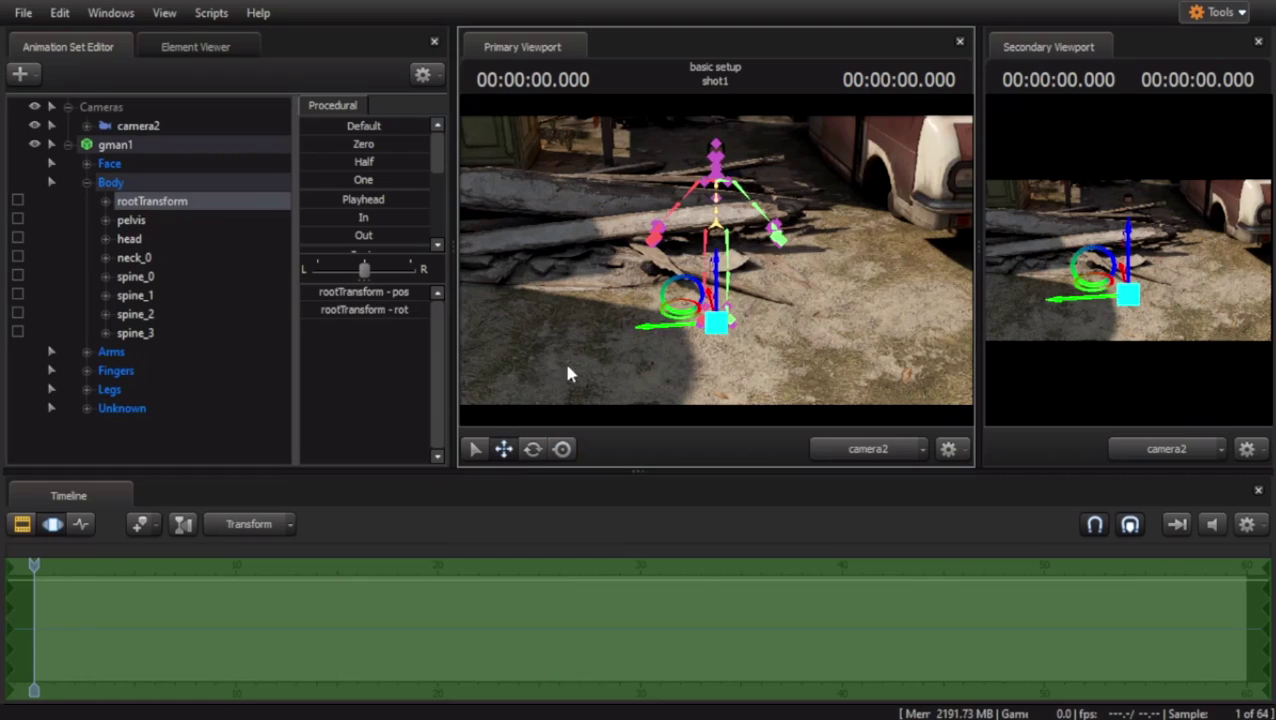
drag(734, 390, 720, 325)
click(150, 125)
mouse_move(668, 236)
mouse_down()
mouse_move(668, 200)
mouse_move(700, 220)
mouse_move(668, 236)
mouse_up()
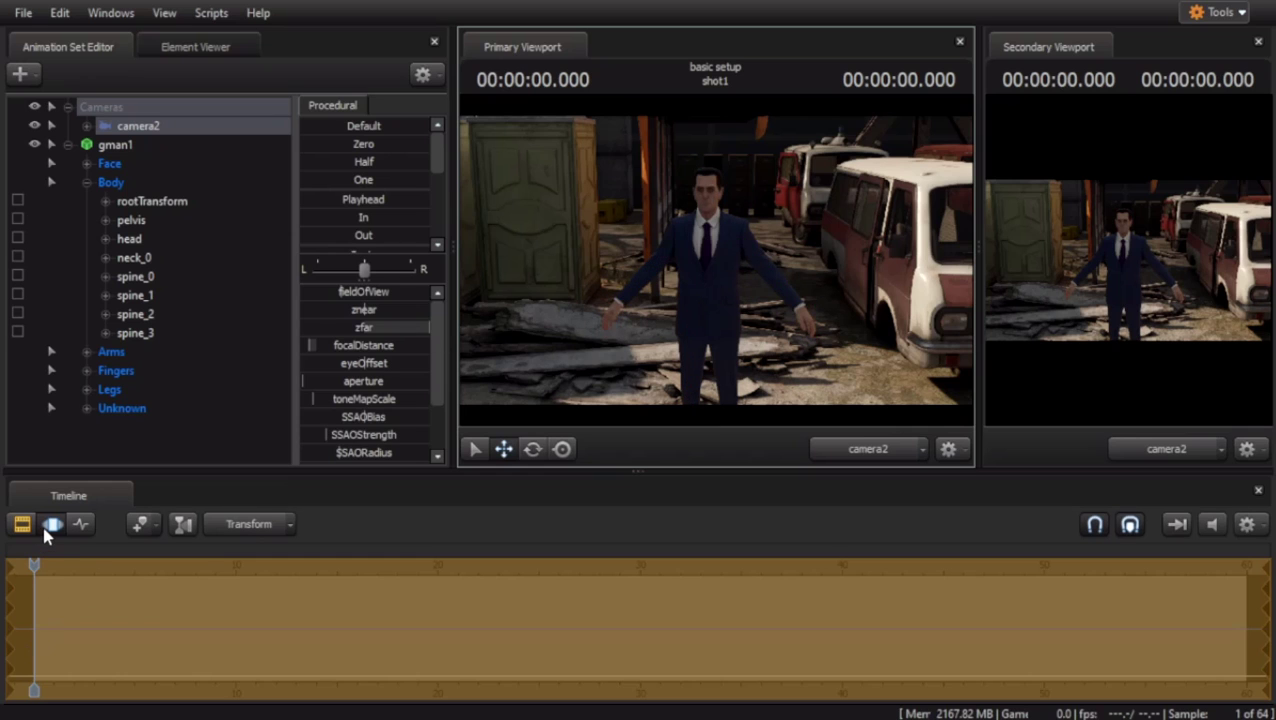
Try rotating and moving gman1's arm_upper_R bone in the Graph Editor, and undo the changes.
click(80, 524)
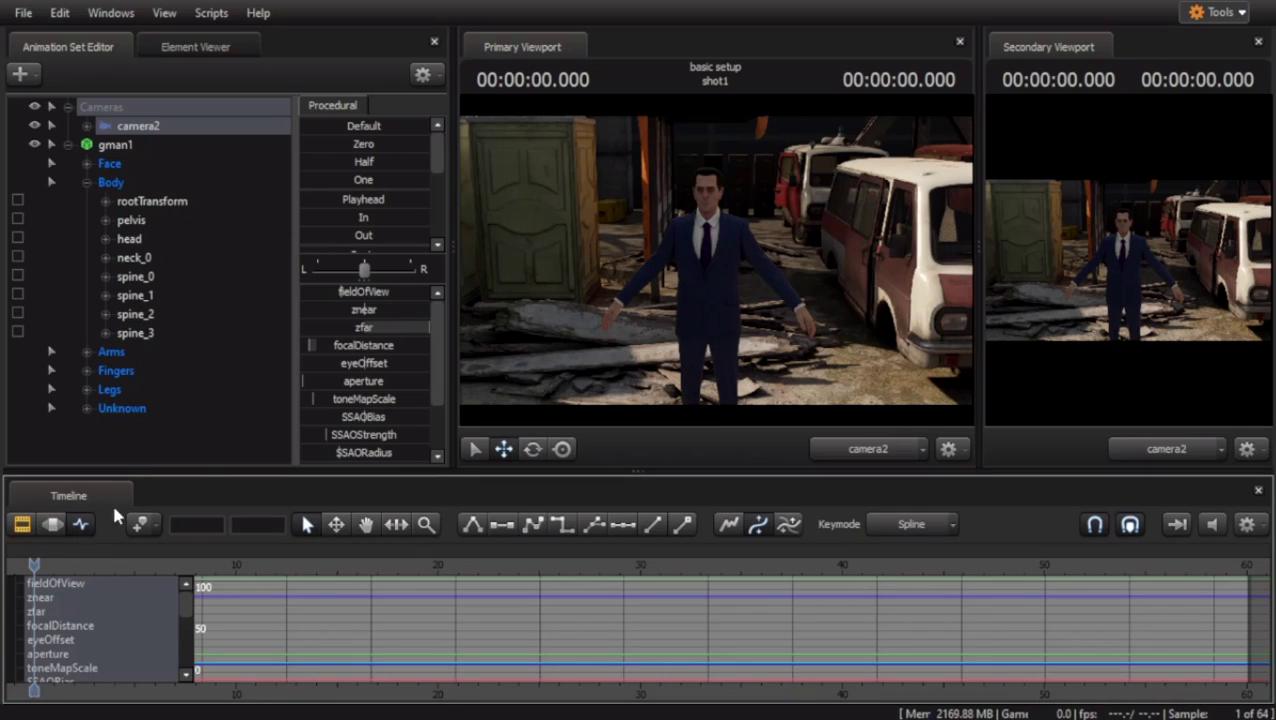
click(668, 250)
click(533, 449)
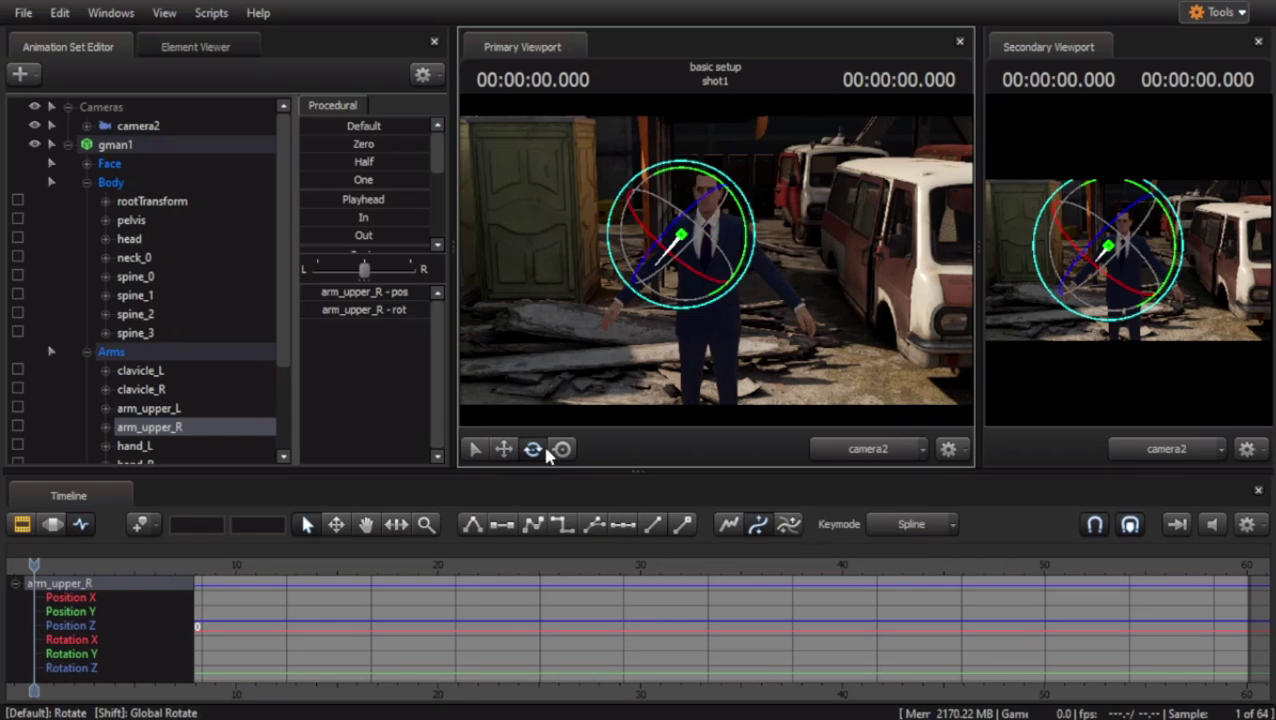
drag(714, 218, 672, 262)
click(503, 449)
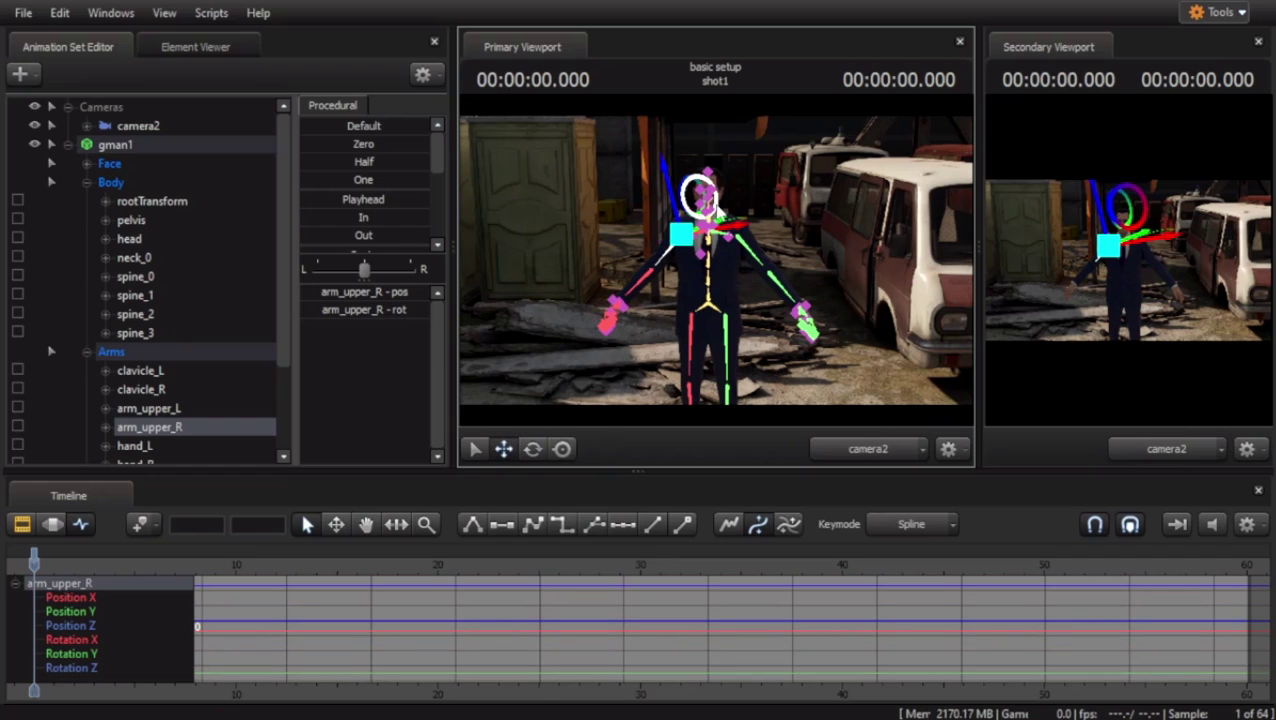
mouse_move(705, 197)
mouse_down()
mouse_move(659, 216)
mouse_move(618, 207)
mouse_move(673, 244)
mouse_move(695, 184)
mouse_up()
key(ctrl+z)
key(ctrl+z)
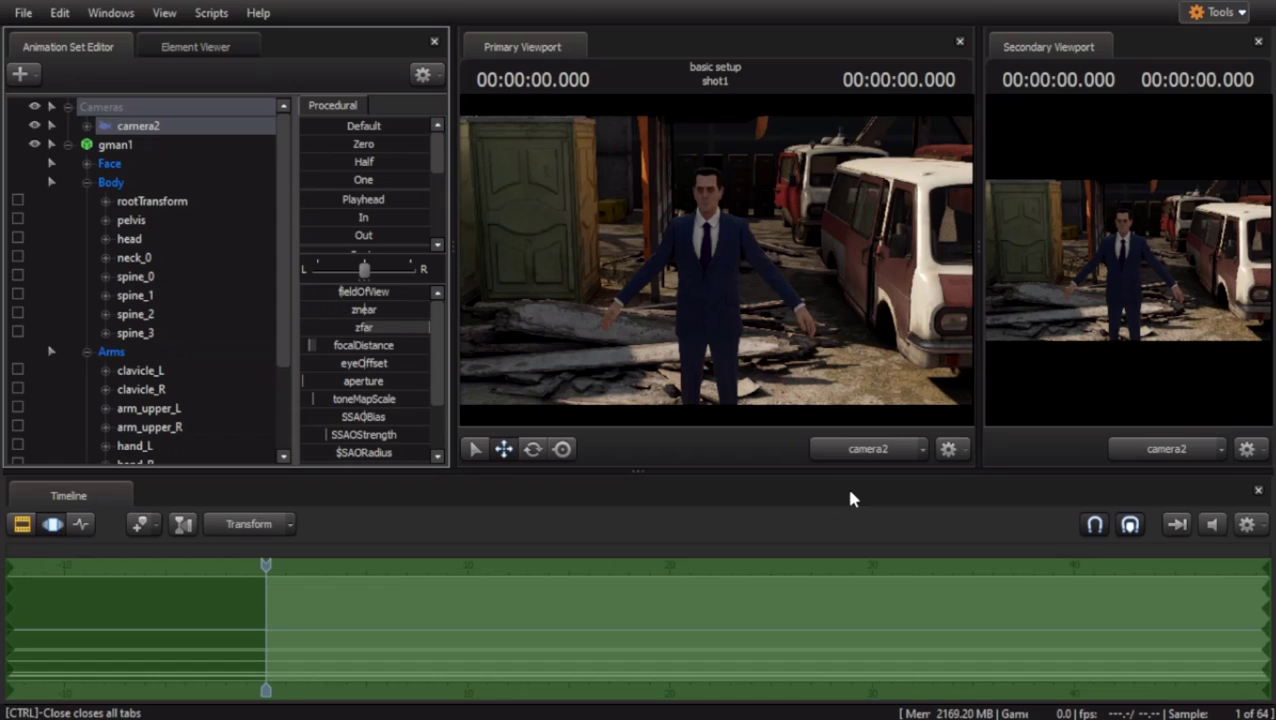
Switch the primary viewport to the Work Camera and select G-Man's upper-body bones together in it.
click(867, 446)
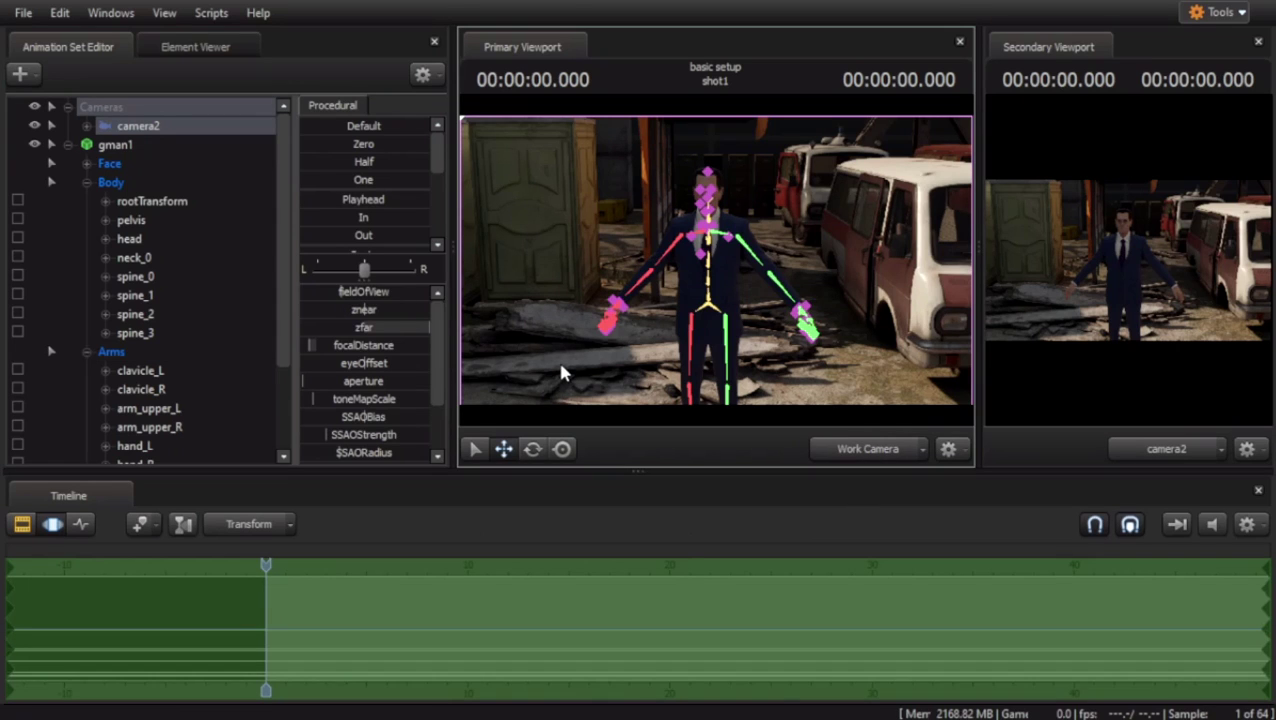
mouse_move(716, 259)
alt+mouse_down()
mouse_move(560, 259)
mouse_move(900, 259)
mouse_move(480, 259)
mouse_move(843, 251)
alt+mouse_up()
key(ctrl)
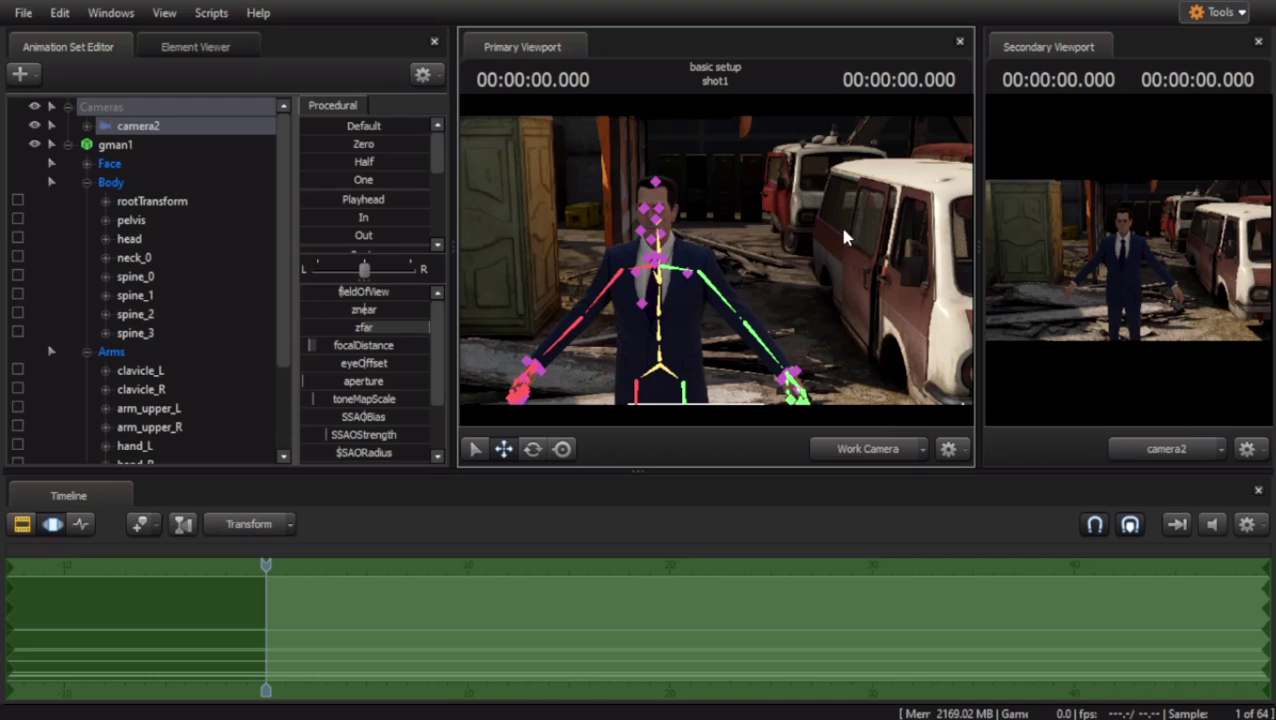
mouse_move(585, 159)
ctrl+mouse_down()
mouse_move(565, 174)
mouse_move(655, 340)
mouse_move(587, 158)
mouse_move(578, 185)
ctrl+mouse_up()
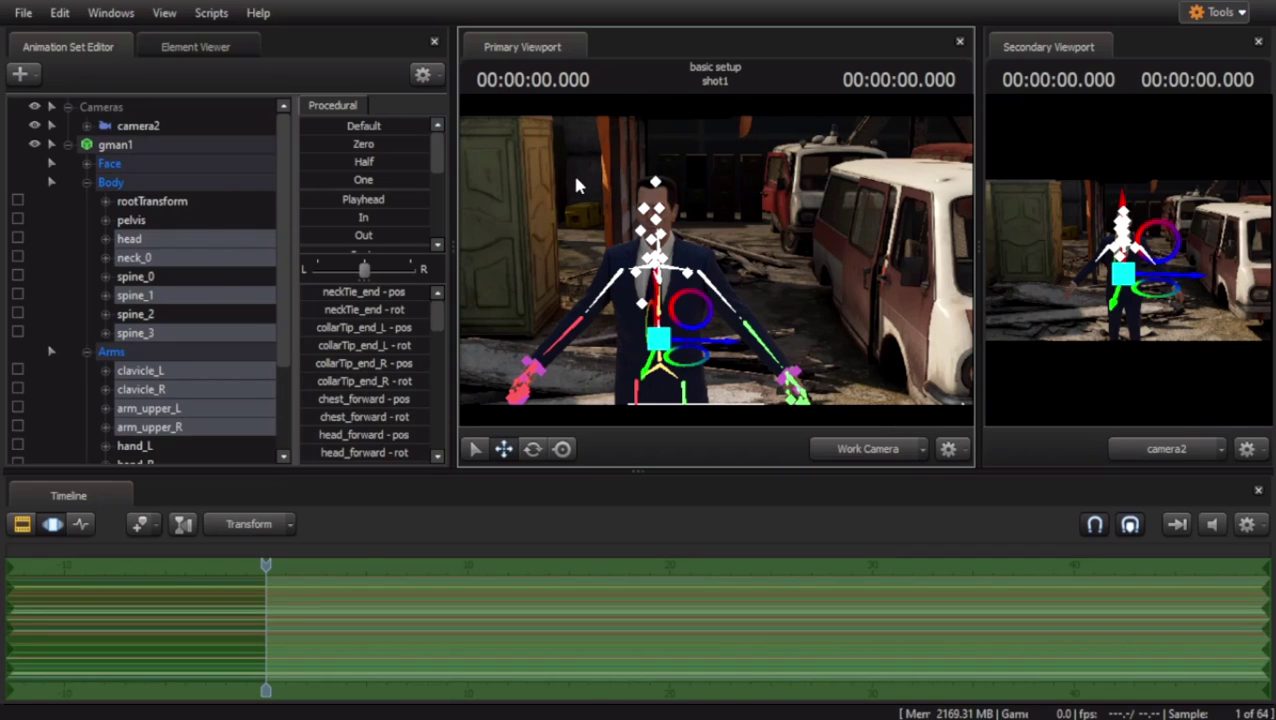
mouse_move(535, 240)
mouse_down()
mouse_move(530, 255)
mouse_move(628, 315)
mouse_move(540, 195)
mouse_move(530, 297)
mouse_up()
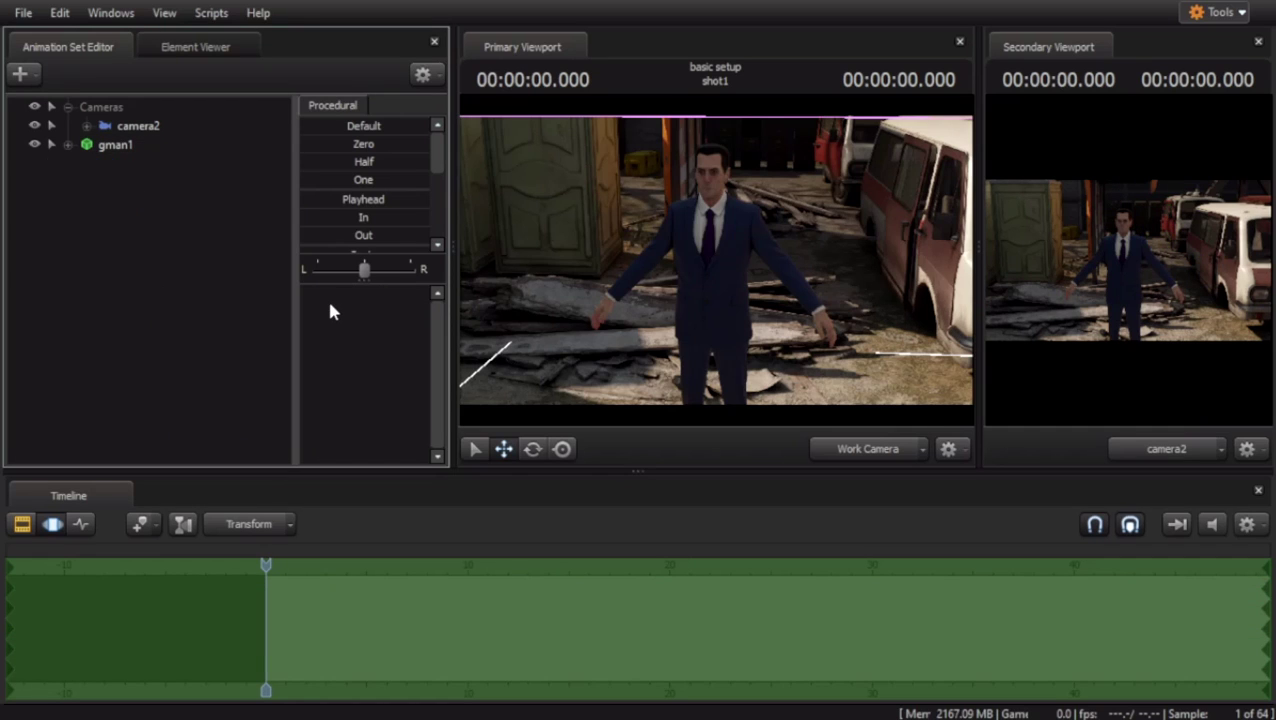
Create an animation set for a new skybox, filtering the materials by "sky" and choosing parking_garage_01.
click(22, 73)
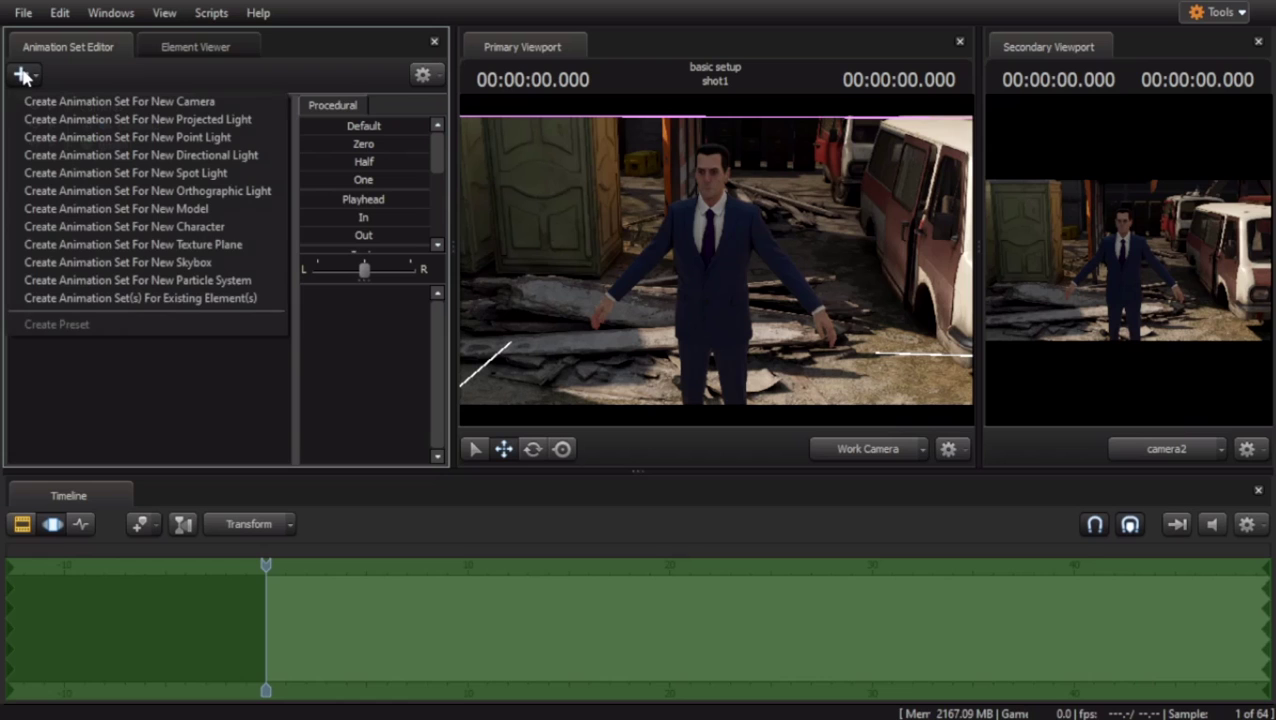
click(145, 264)
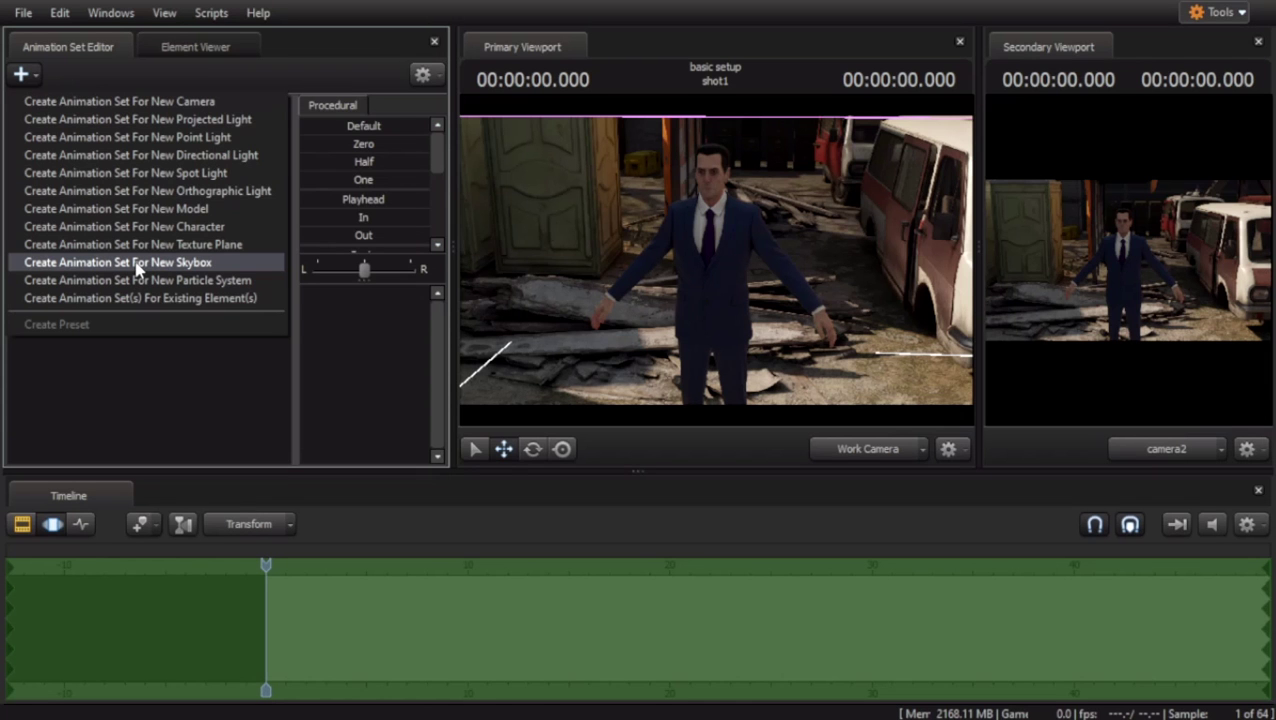
click(138, 263)
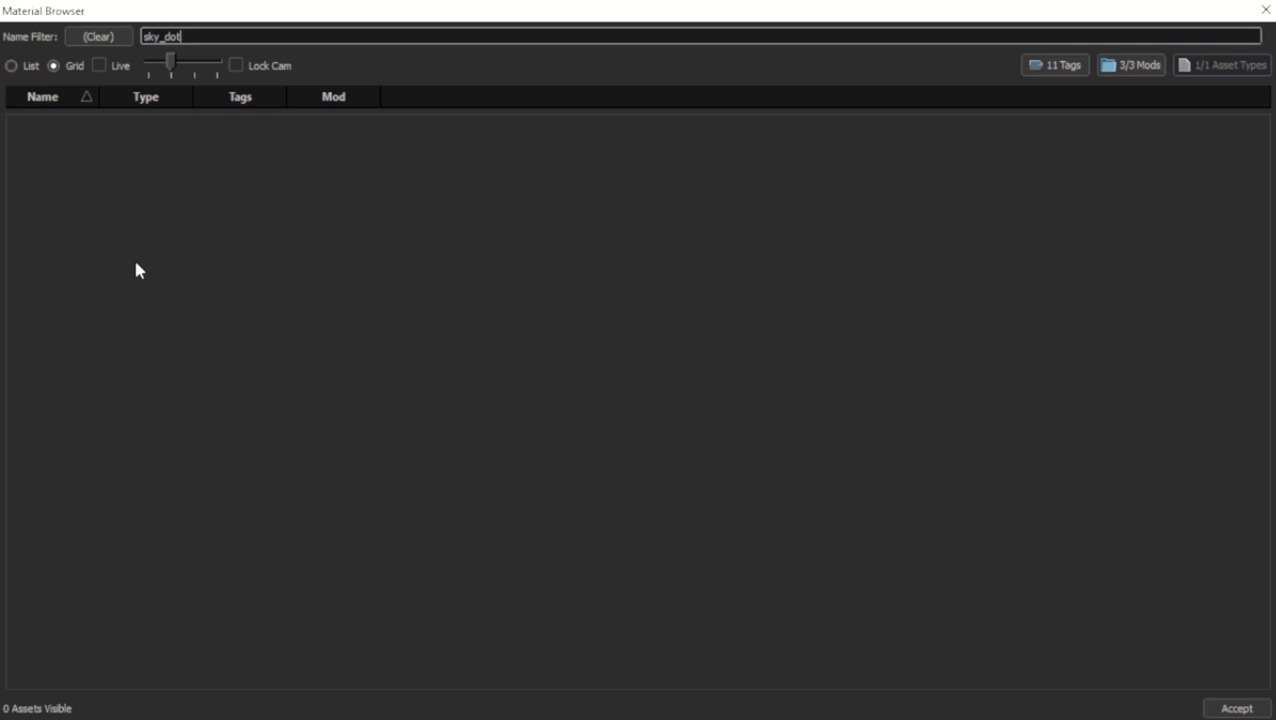
key(BackSpace)
key(BackSpace)
key(BackSpace)
key(BackSpace)
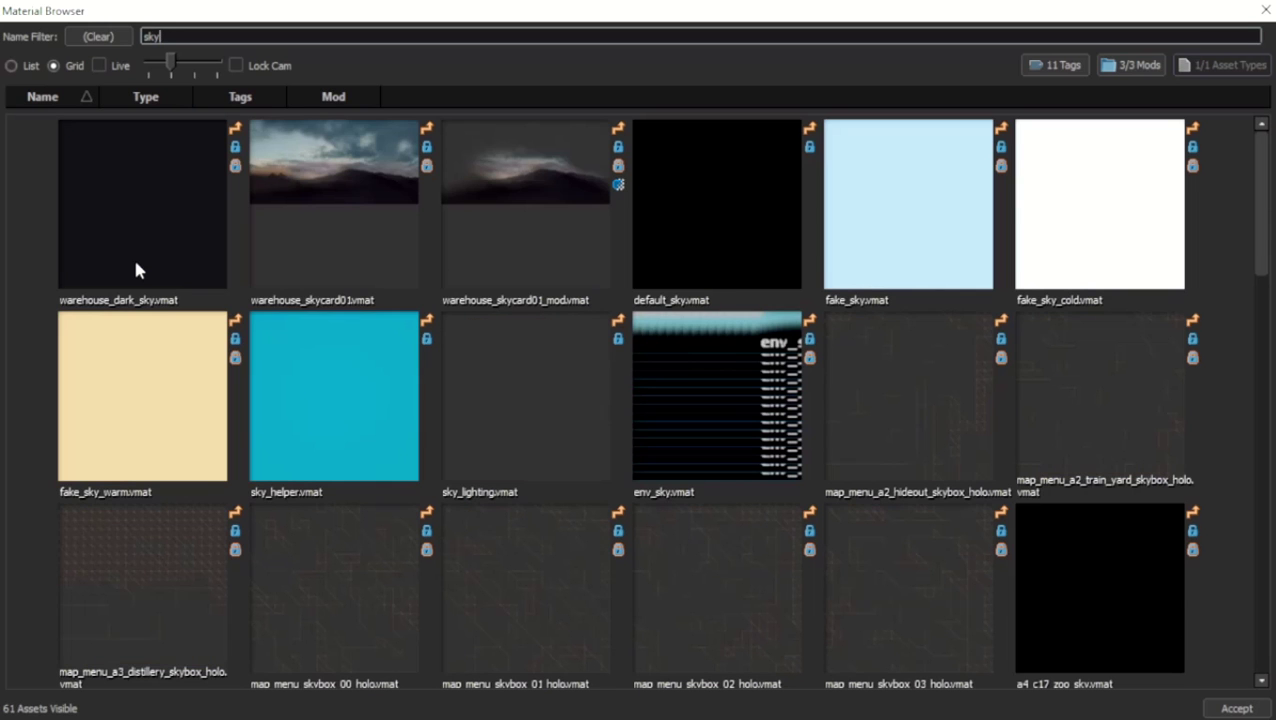
scroll(136, 270, down, 5)
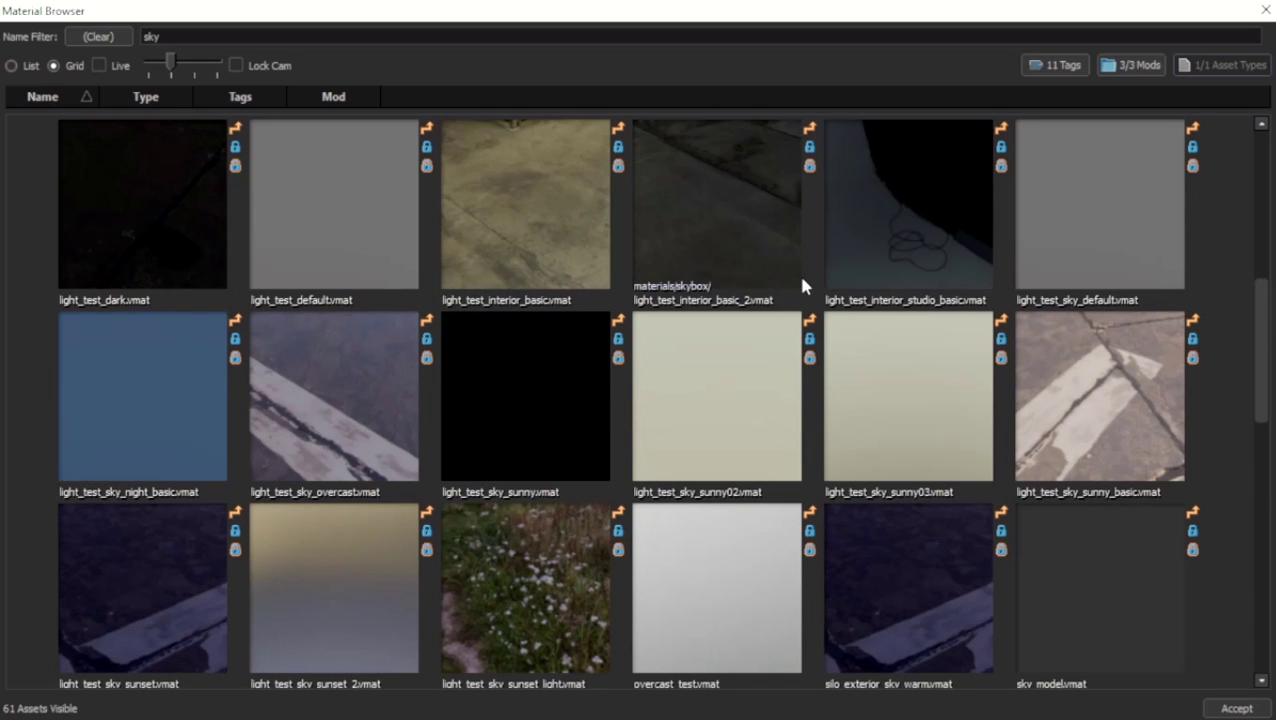
scroll(800, 280, down, 6)
double_click(716, 410)
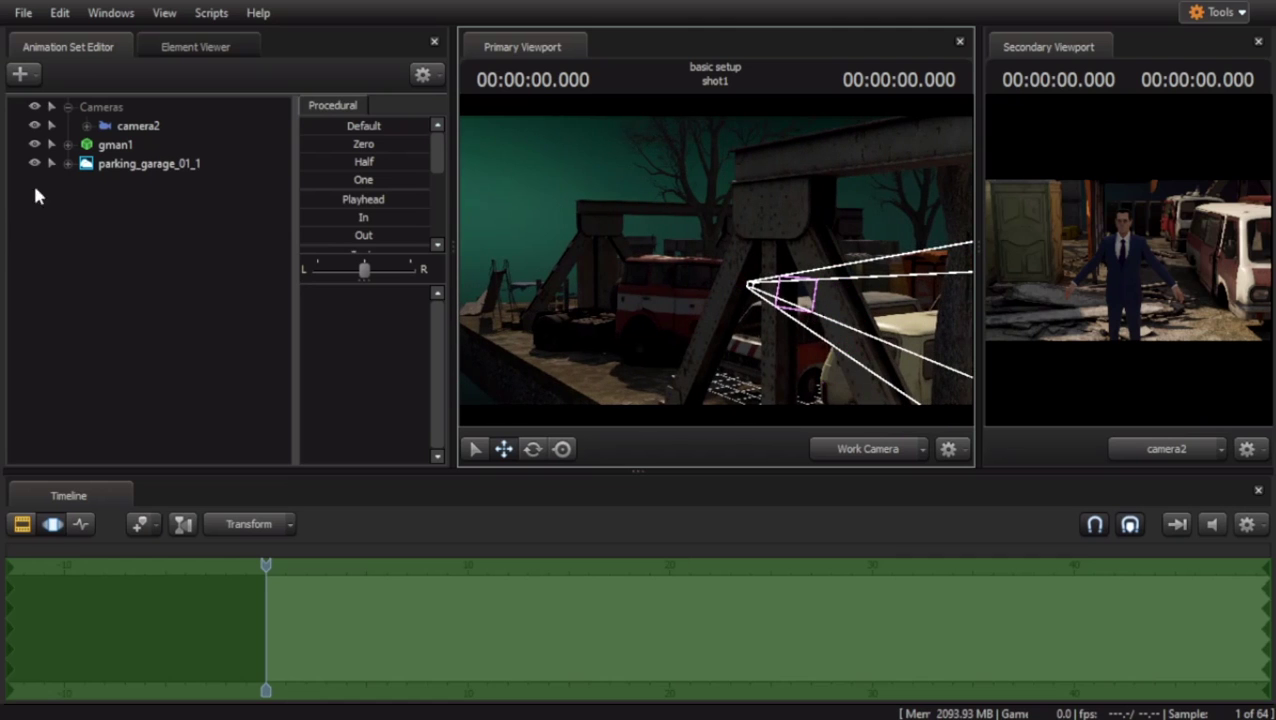
Hide the parking garage skybox and show it again to compare the scene through the Work Camera.
click(31, 163)
drag(716, 260, 780, 300)
key(w)
click(33, 163)
Create an animation set for a new projected light.
click(27, 74)
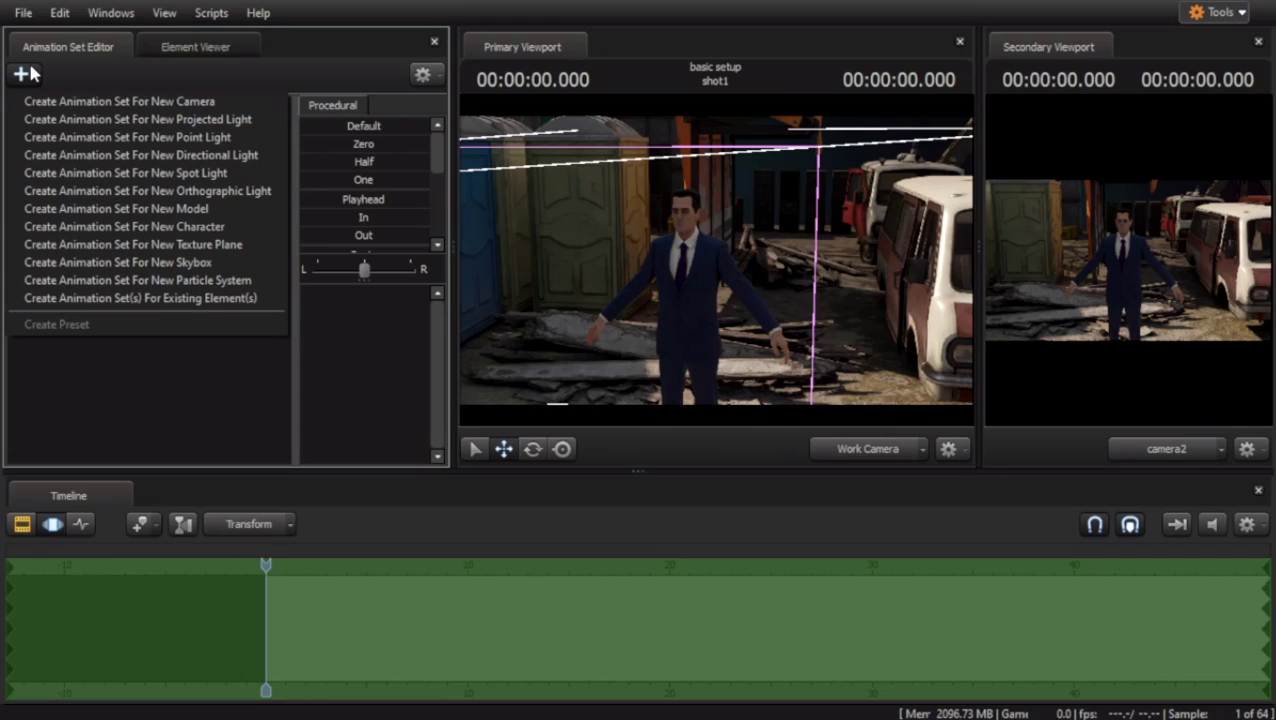
click(100, 120)
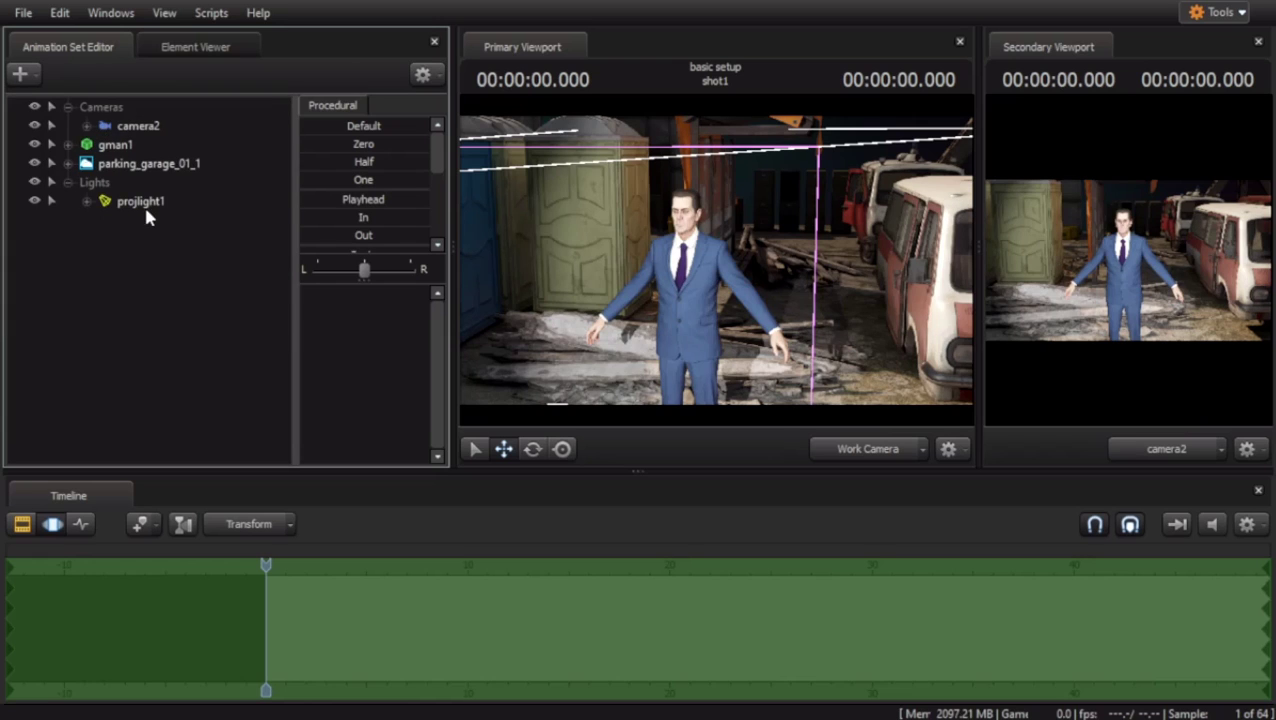
click(152, 201)
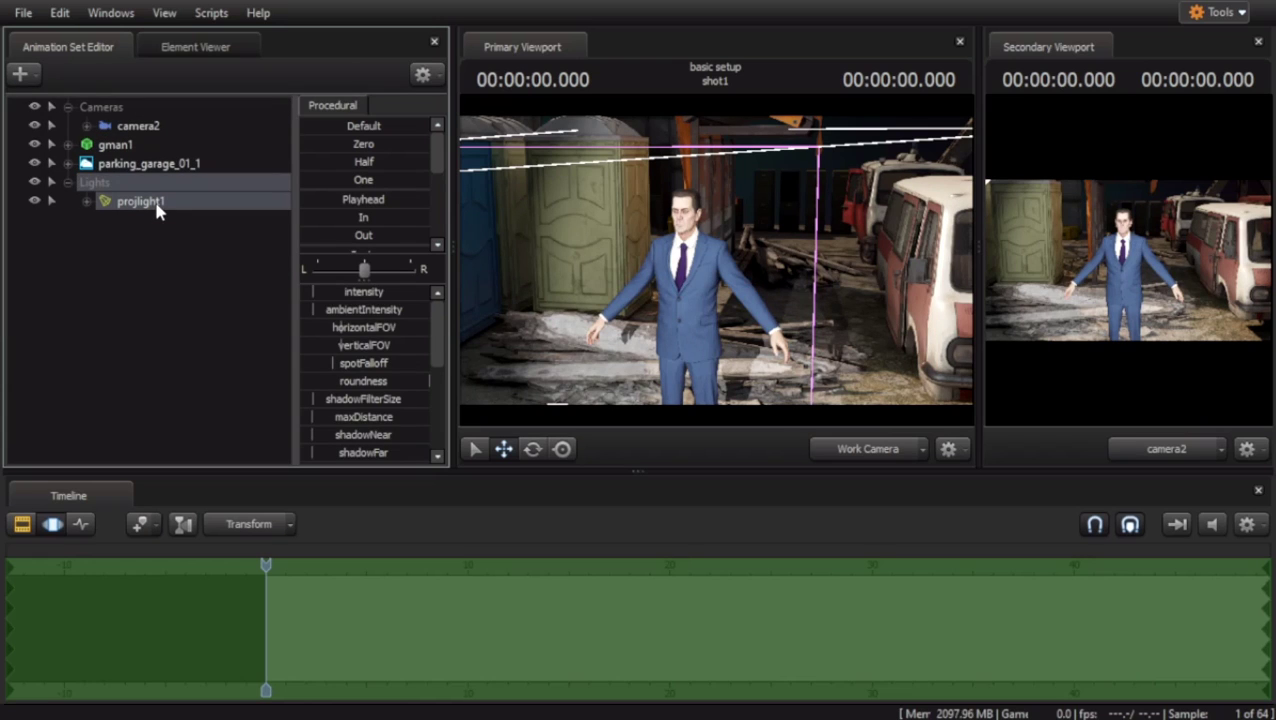
click(117, 304)
Show projlight1's view in the secondary viewport and reposition the light so it shines on G-Man from the side.
click(128, 200)
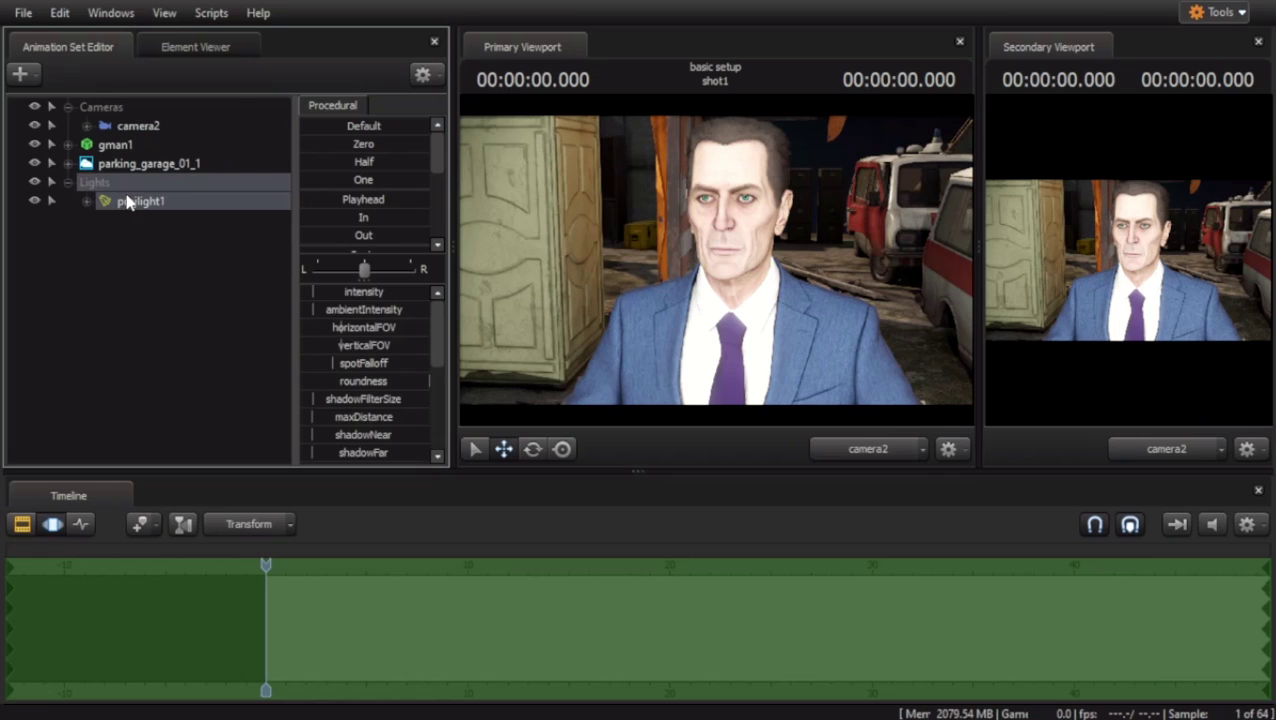
drag(128, 200, 1040, 275)
right_click(1038, 178)
click(138, 200)
key(s)
drag(1128, 260, 1113, 258)
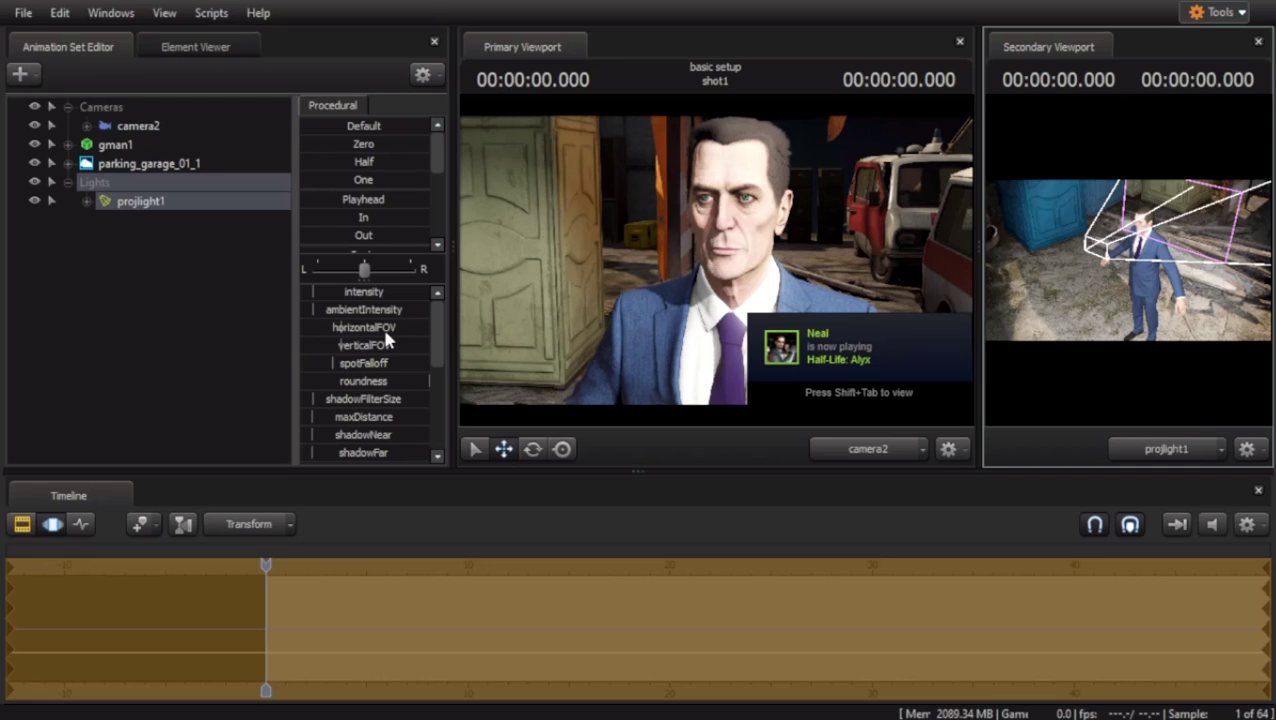
Hide projlight1 and create an animation set for a new spot light.
click(34, 201)
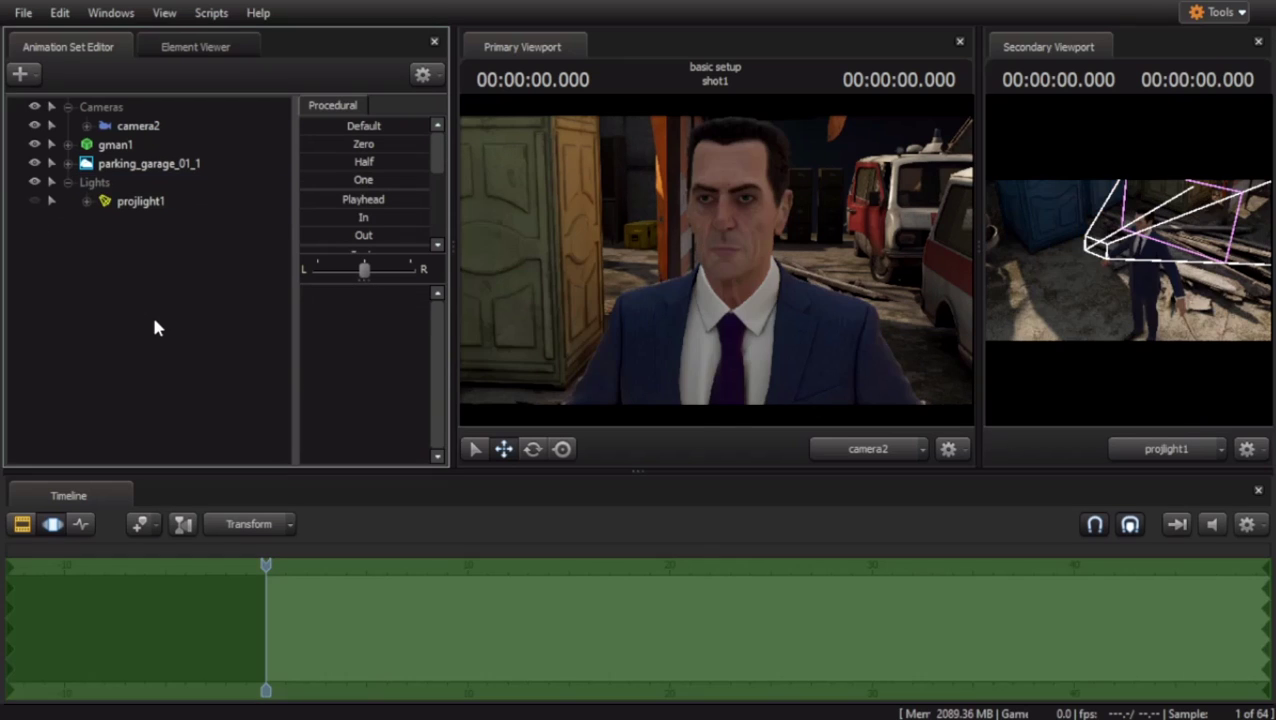
click(20, 74)
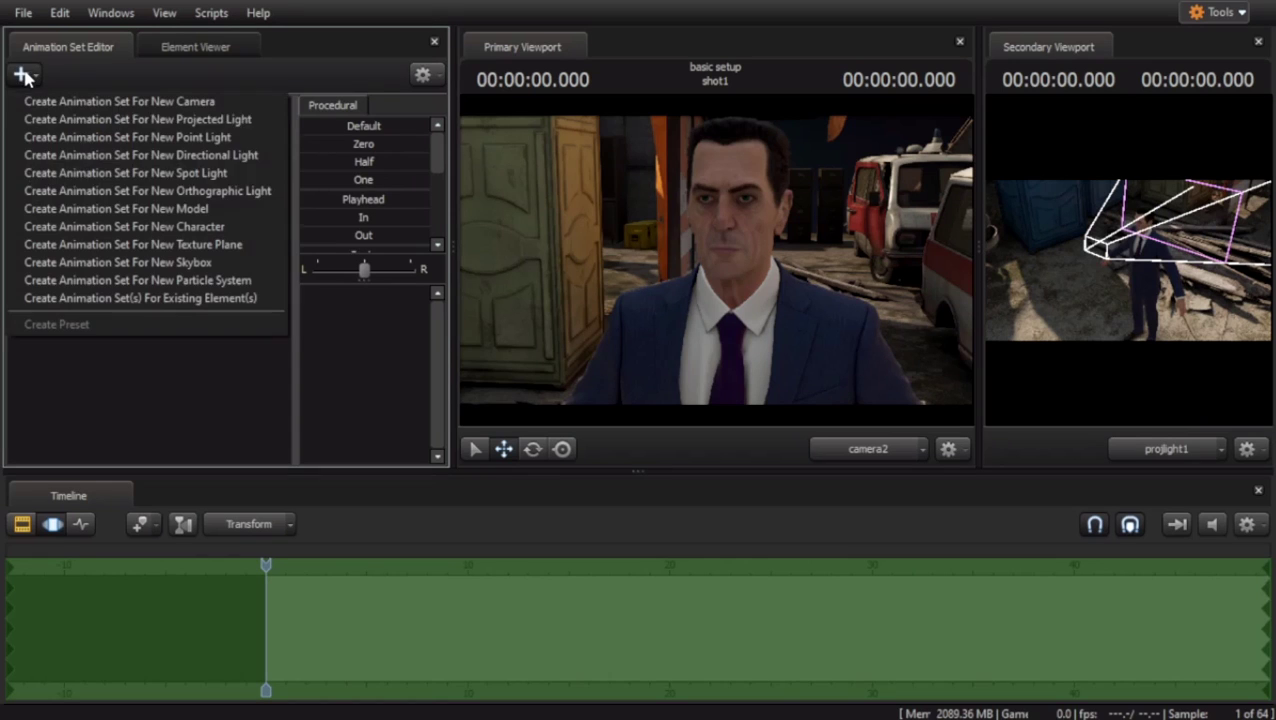
click(147, 174)
Look through spotlight1 in the secondary viewport and move it back so it lights G-Man's whole figure.
click(110, 222)
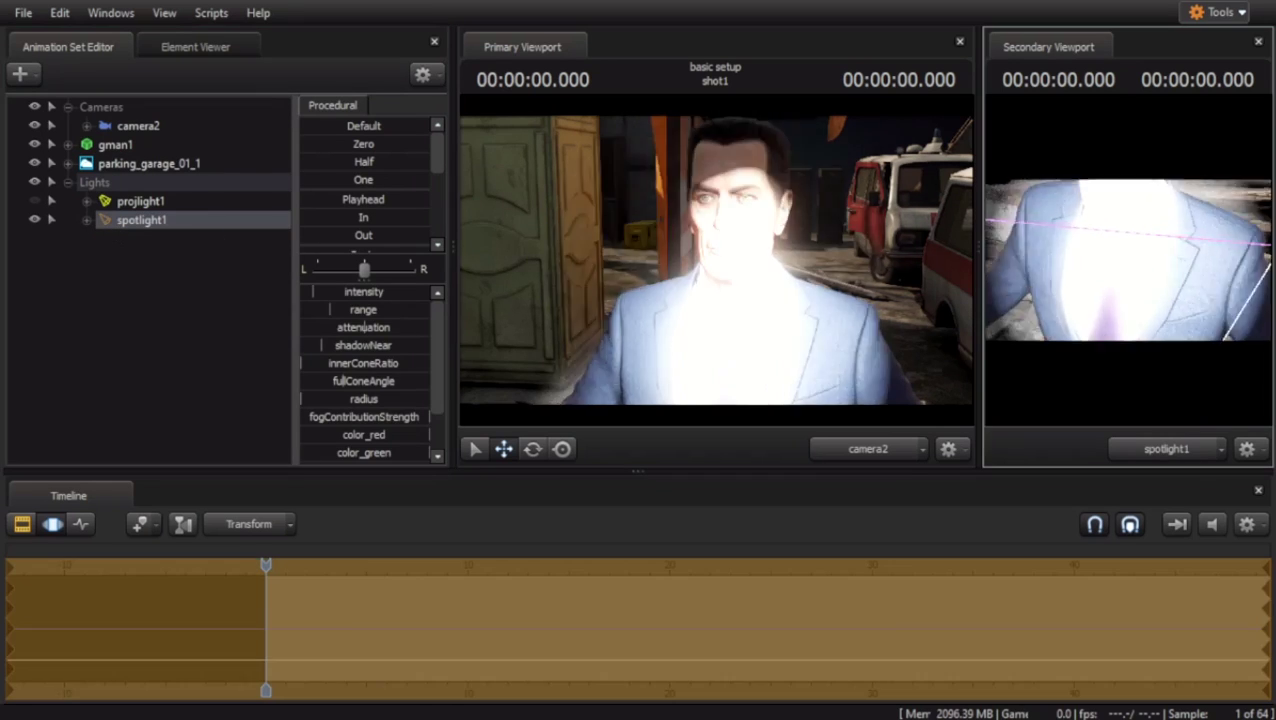
mouse_move(1127, 260)
mouse_down()
mouse_move(1115, 285)
mouse_move(1105, 250)
mouse_move(1123, 256)
mouse_up()
key(s)
key(ctrl)
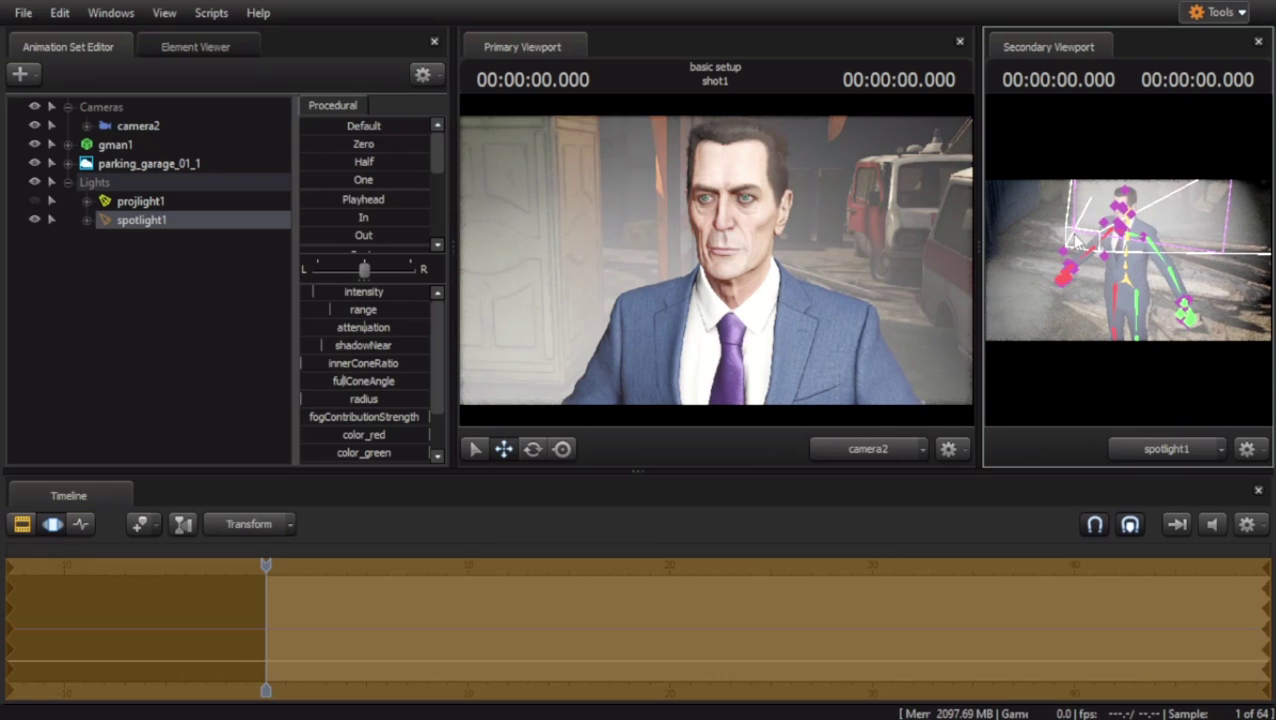
Enable shadows for spotlight1 and adjust the light's position around G-Man.
right_click(128, 222)
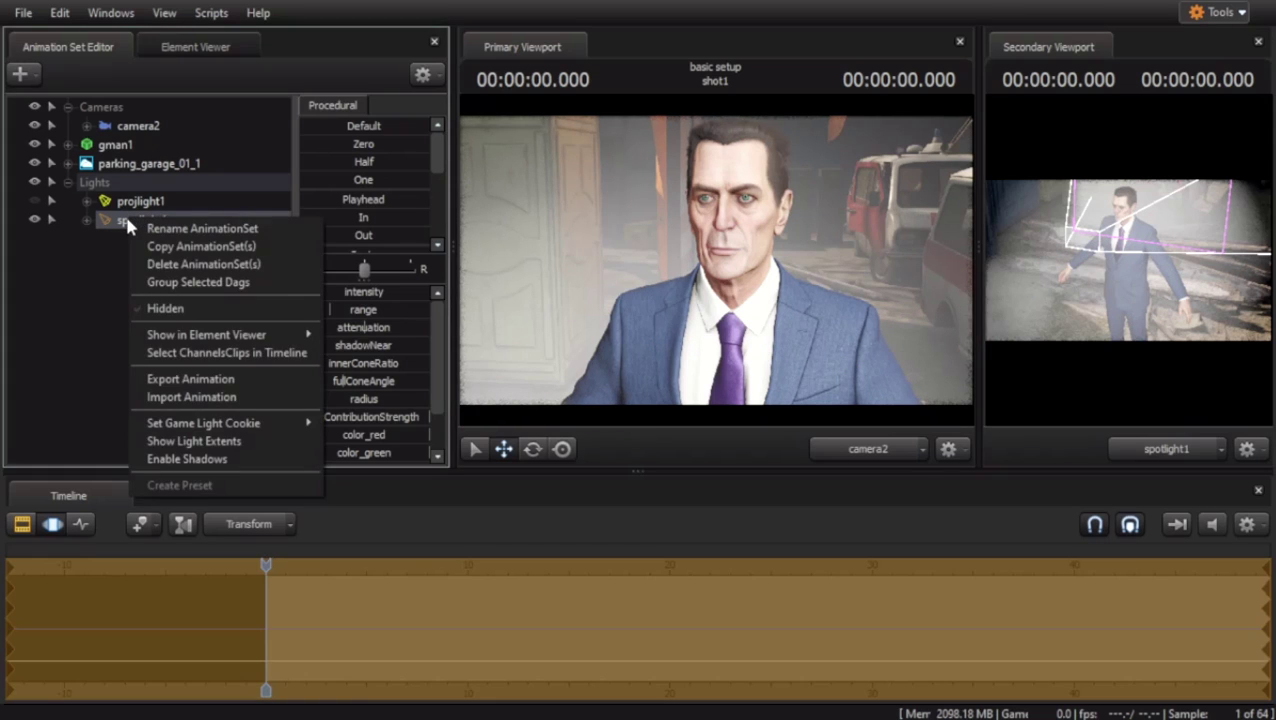
click(180, 460)
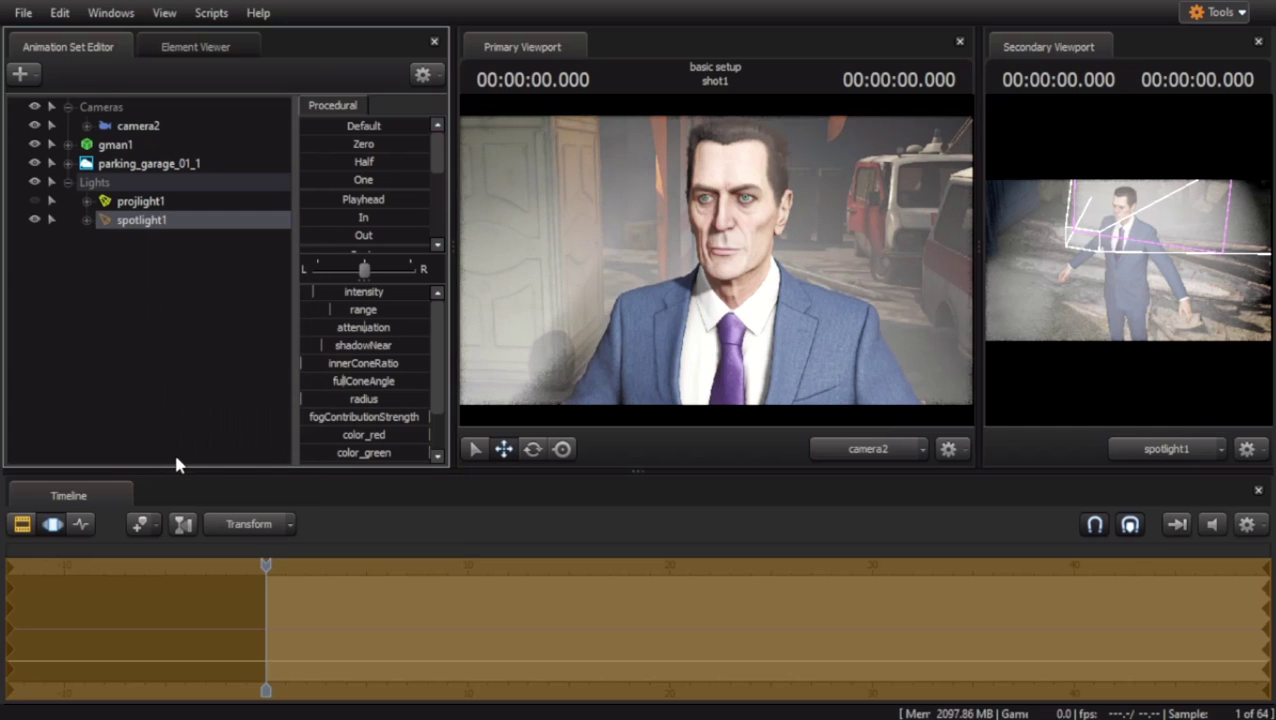
mouse_move(1110, 255)
mouse_down()
mouse_move(1130, 258)
mouse_move(1099, 236)
mouse_move(1052, 236)
mouse_move(1100, 266)
mouse_up()
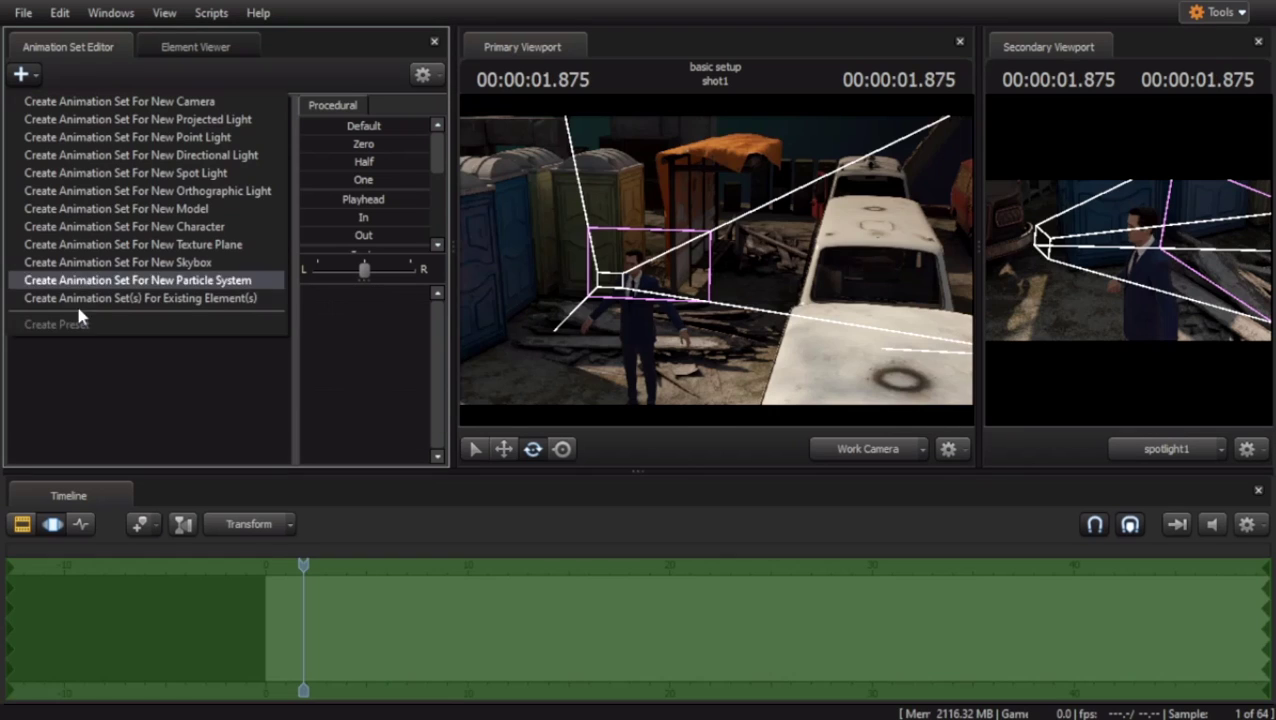
click(90, 380)
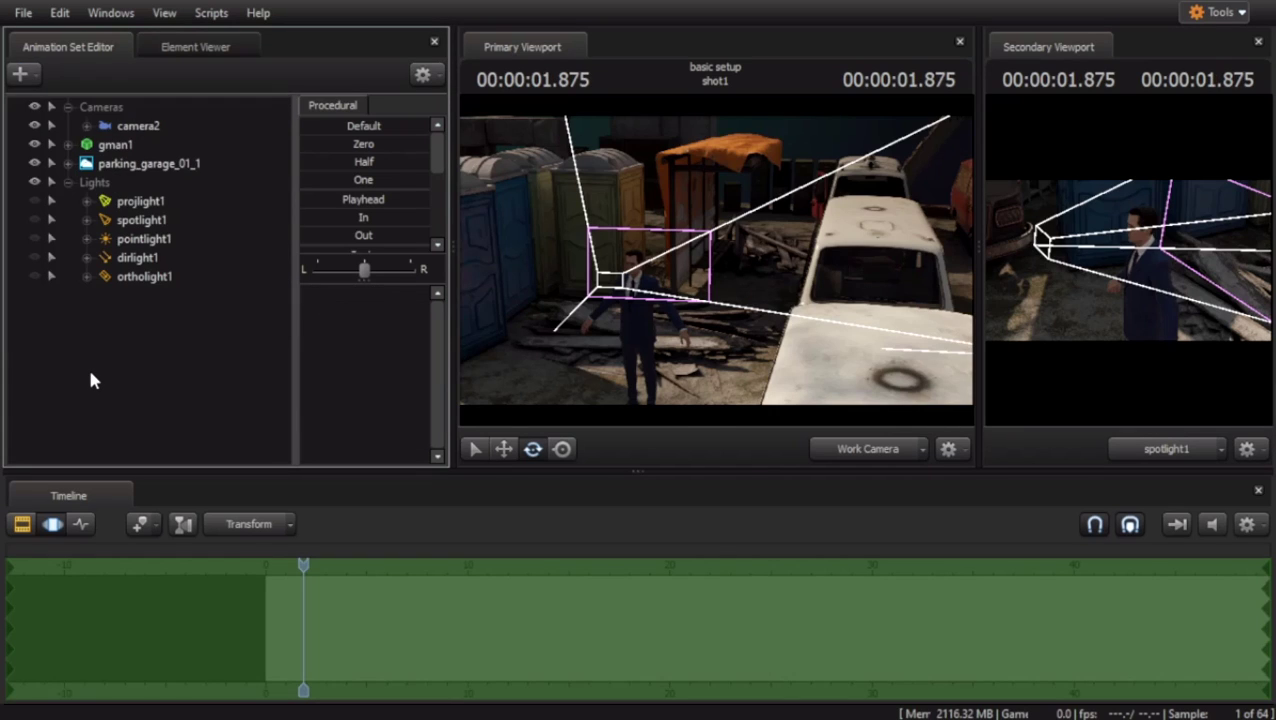
drag(828, 318, 861, 374)
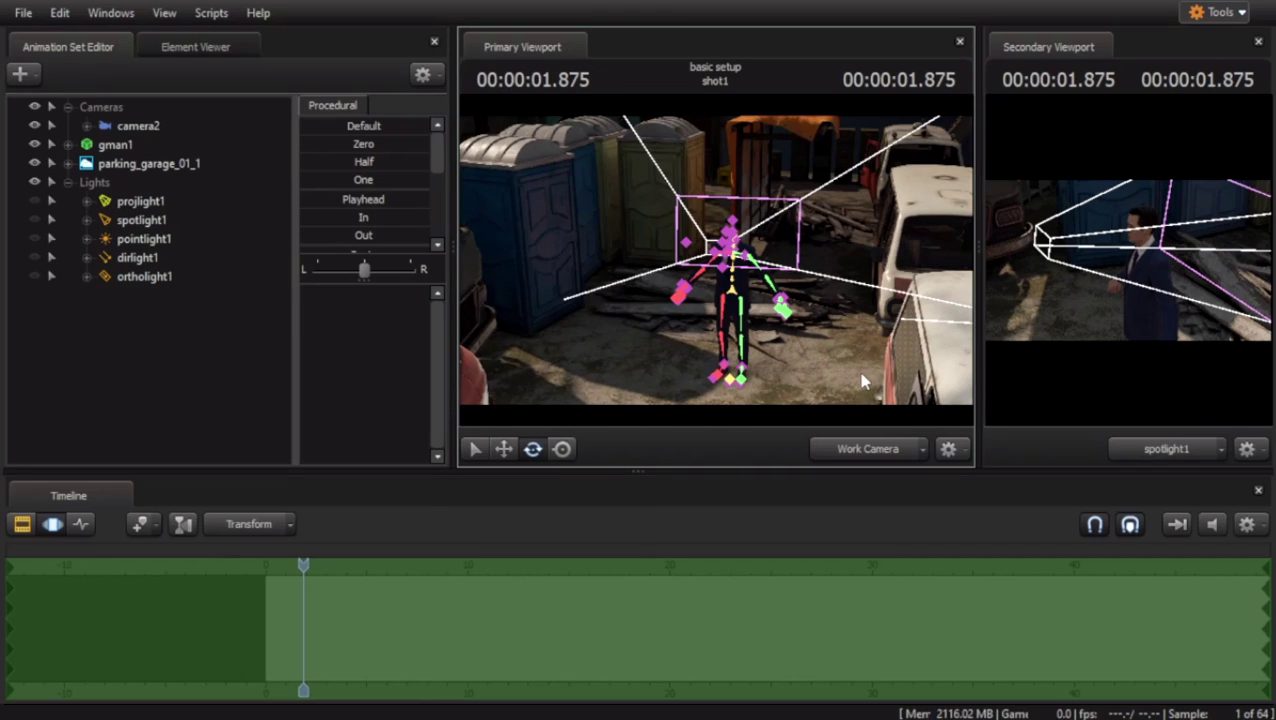